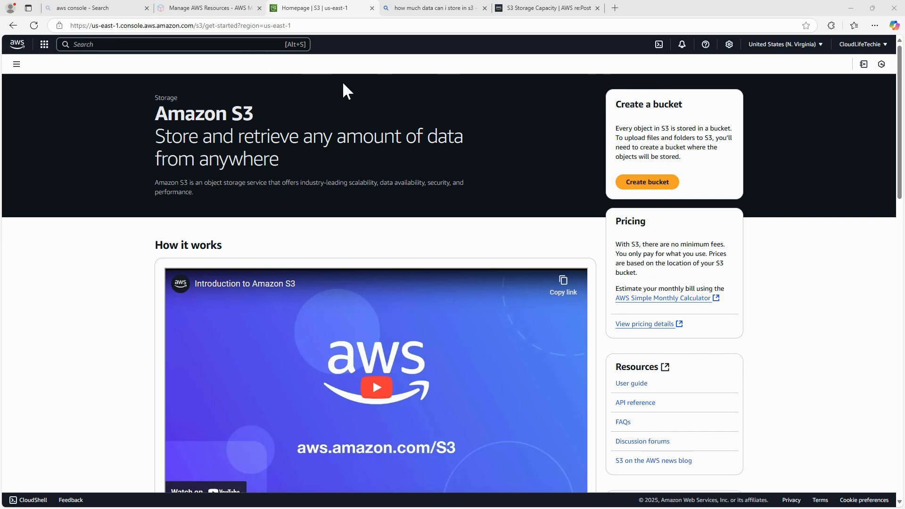
Search the console for s3 and open the S3 service.
left_click(128, 45)
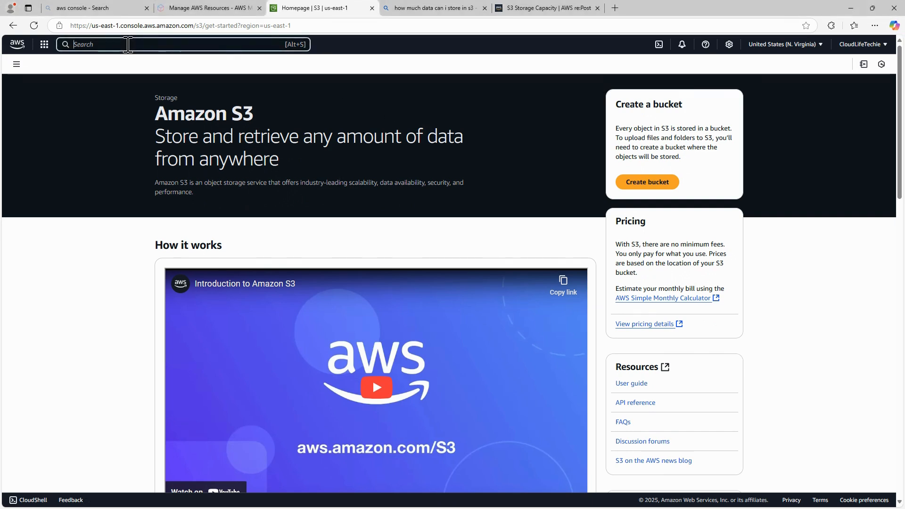
type("s3")
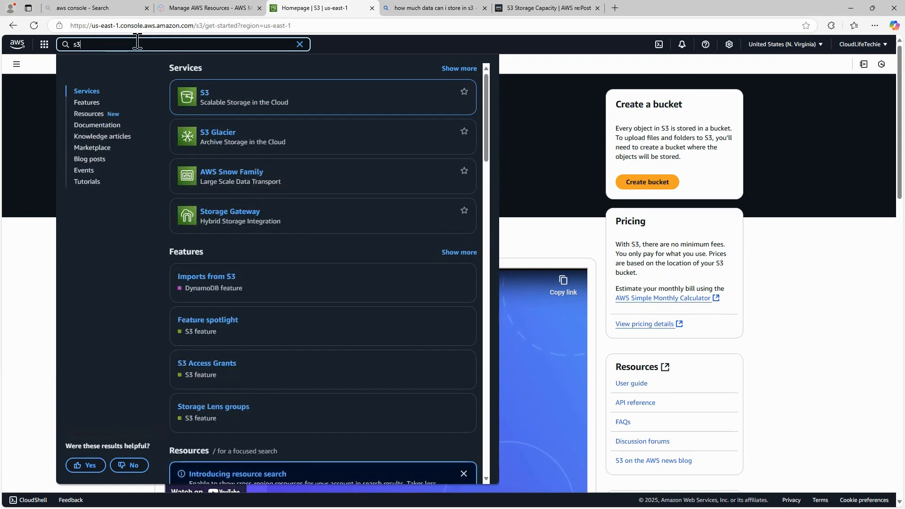
left_click(202, 91)
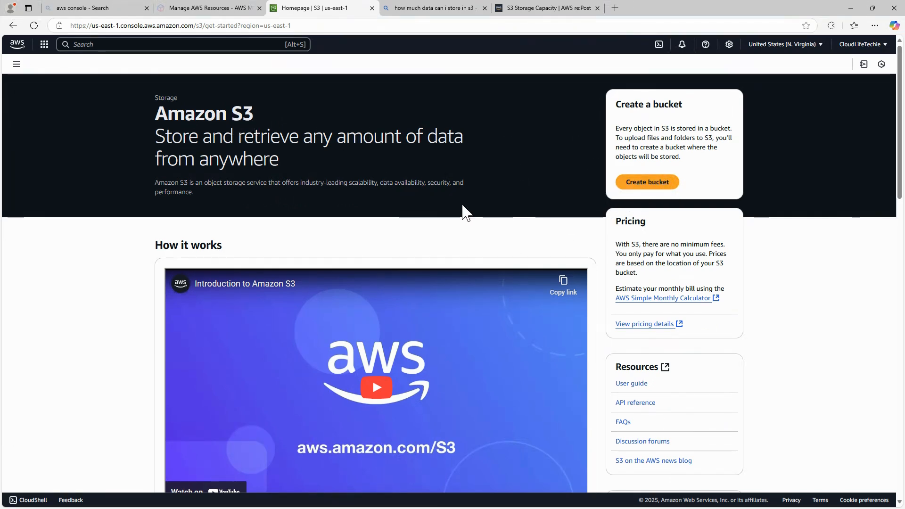
Open the bucket creation form from the S3 home page and enter awsdevops as the bucket name.
scroll(534, 222, "down", 1)
scroll(534, 221, "down", 3)
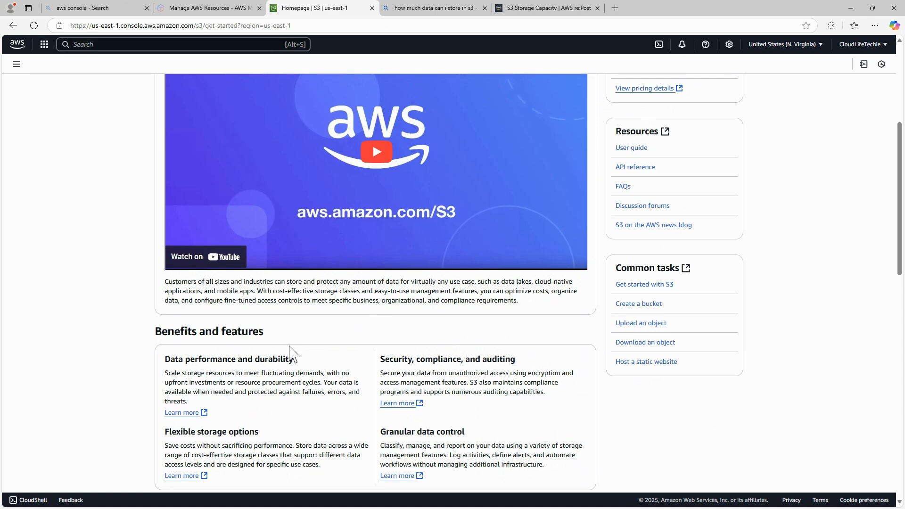
scroll(382, 313, "down", 10)
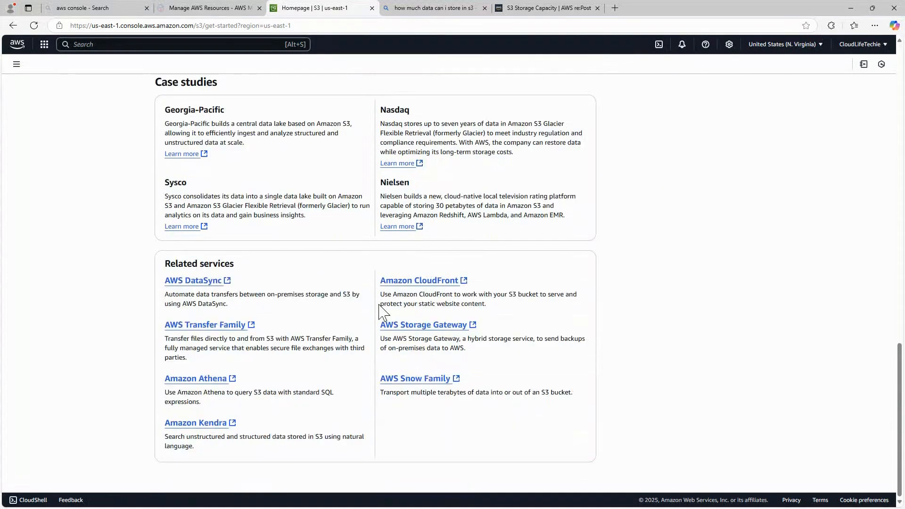
scroll(380, 310, "up", 4)
scroll(437, 269, "up", 15)
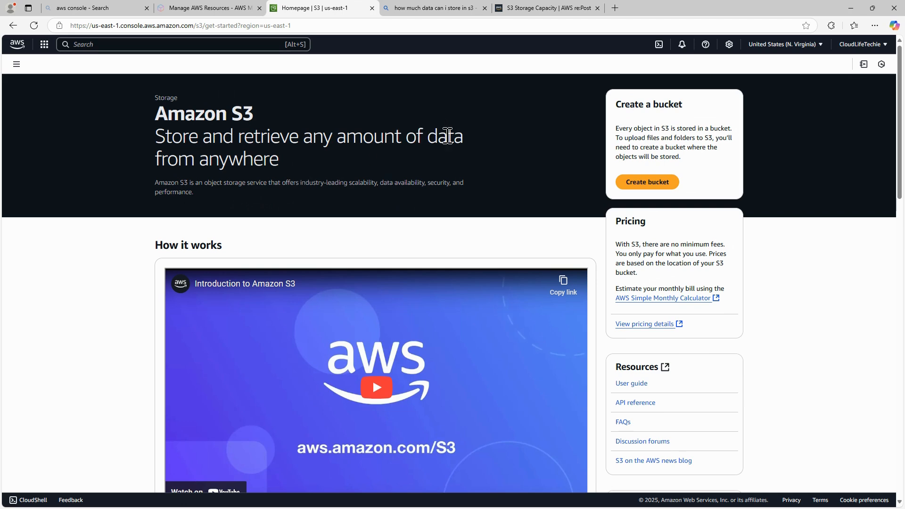
left_click(645, 184)
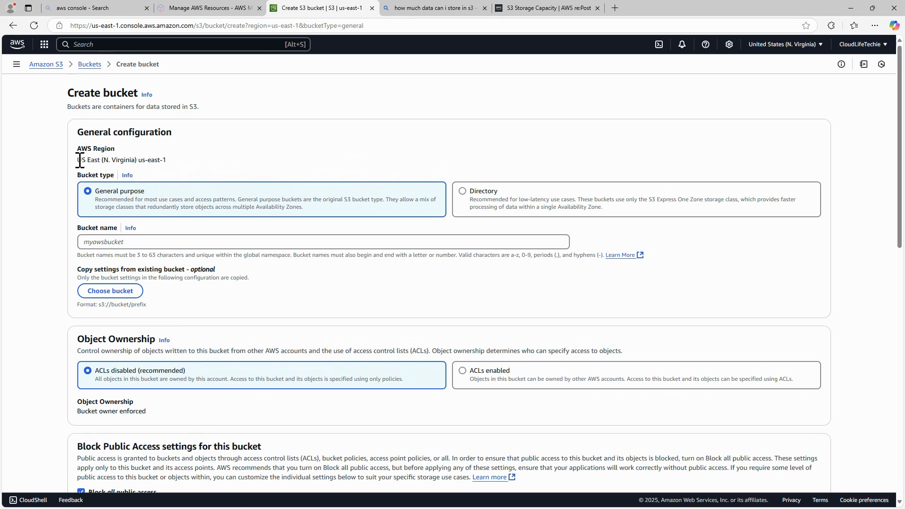
left_click_drag(79, 160, 166, 165)
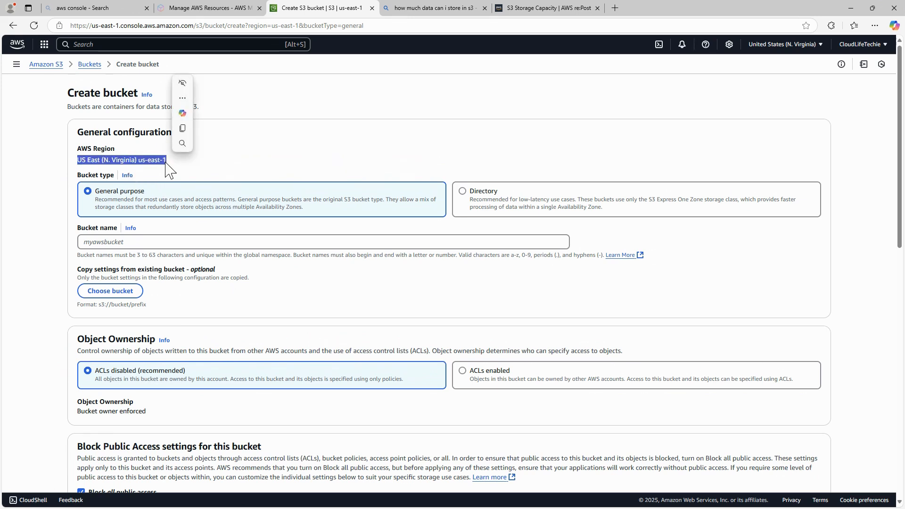
left_click(179, 166)
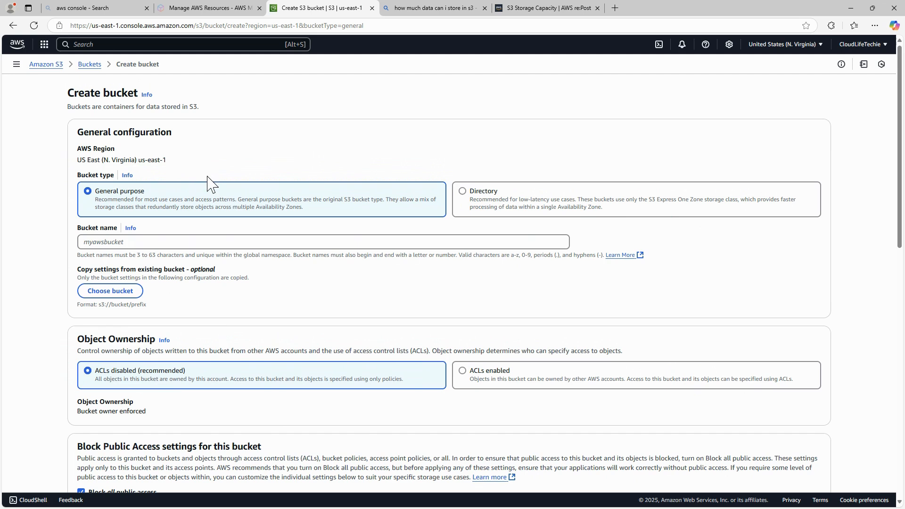
left_click(133, 241)
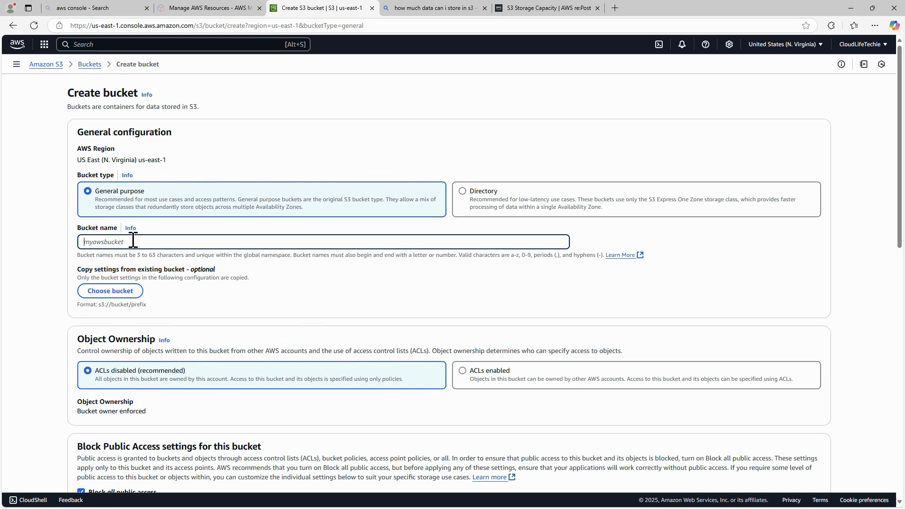
type("awsdevops")
Examine the Block Public Access and Bucket Versioning settings of the new bucket.
scroll(264, 326, "down", 5)
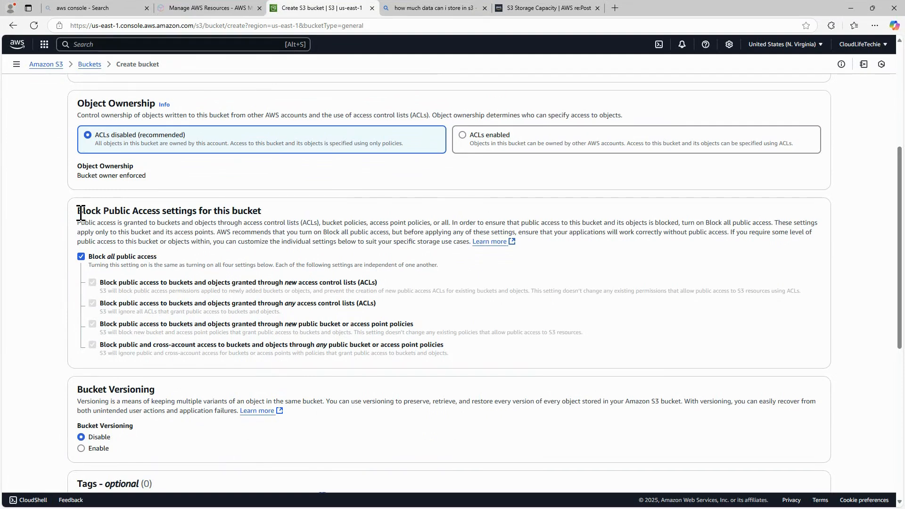
left_click_drag(78, 212, 258, 212)
left_click(242, 226)
scroll(255, 283, "down", 5)
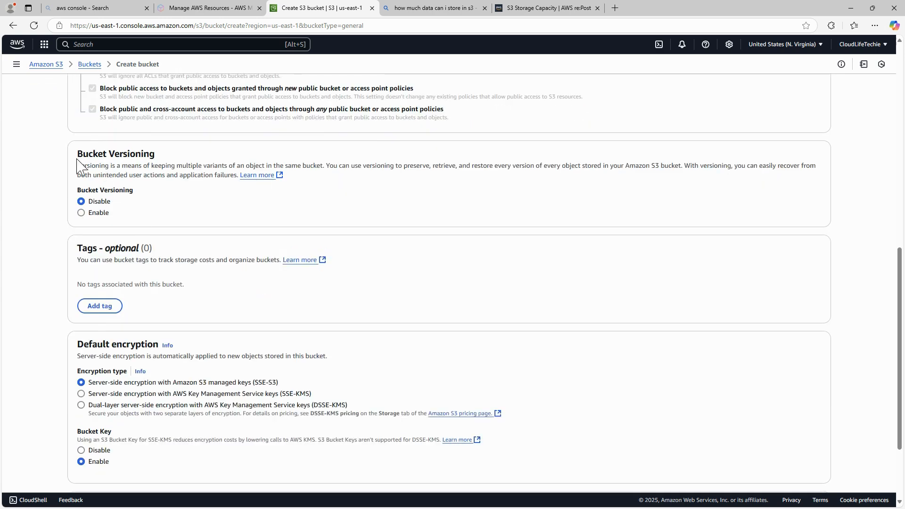
left_click_drag(78, 150, 160, 157)
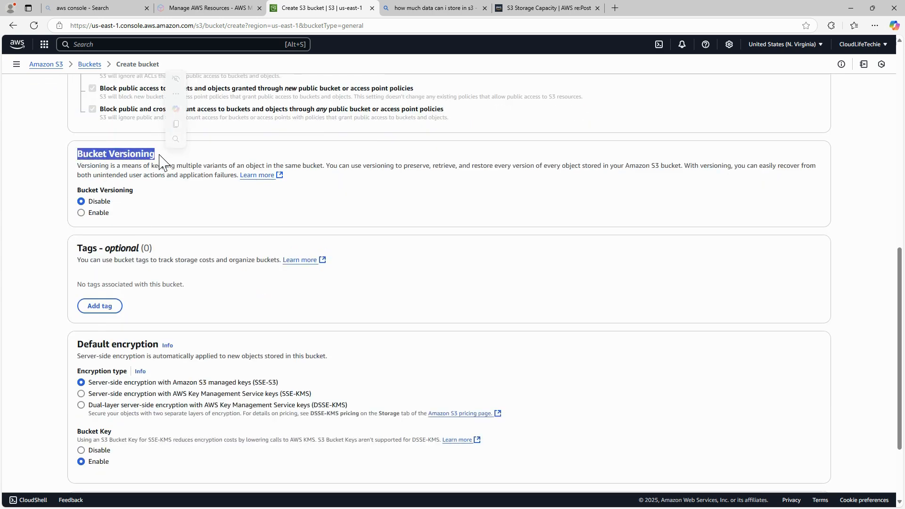
left_click(160, 158)
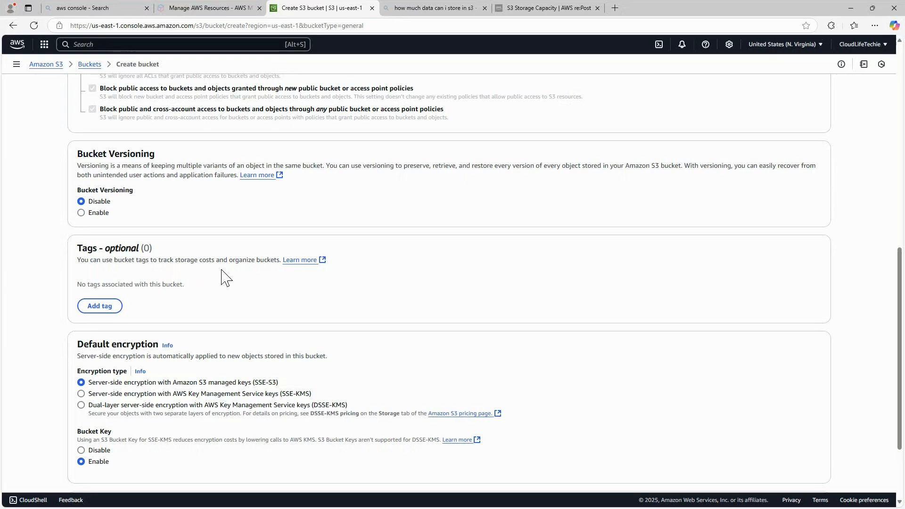
Review the Object Lock option in the advanced settings and try to create the awsdevops bucket.
scroll(239, 273, "down", 3)
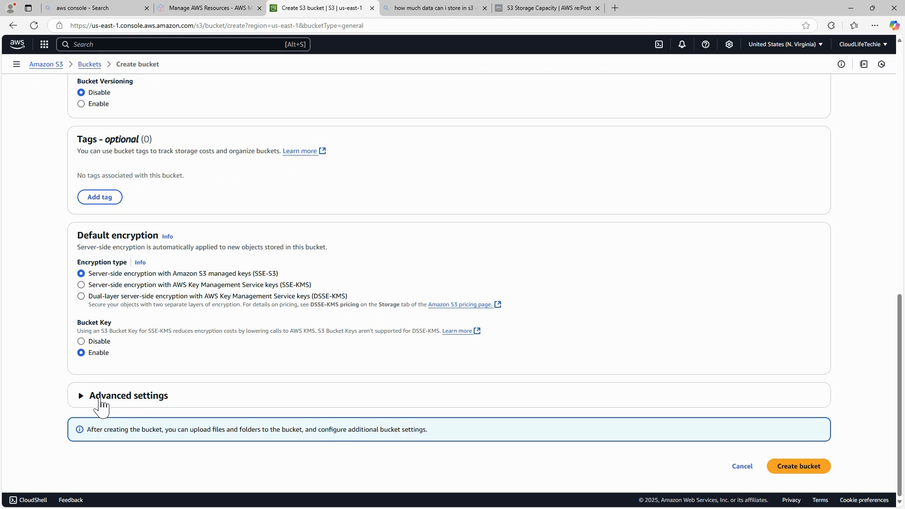
left_click(88, 401)
scroll(277, 317, "down", 2)
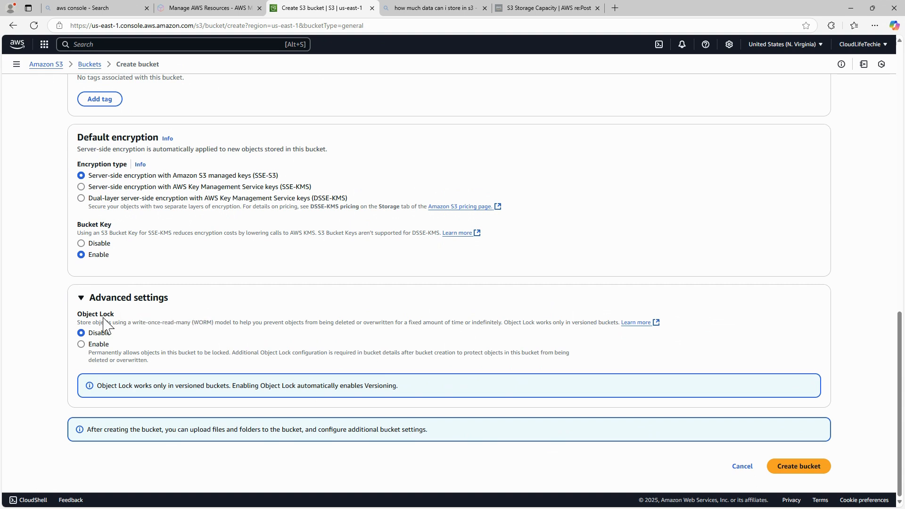
left_click_drag(79, 323, 430, 330)
left_click(415, 305)
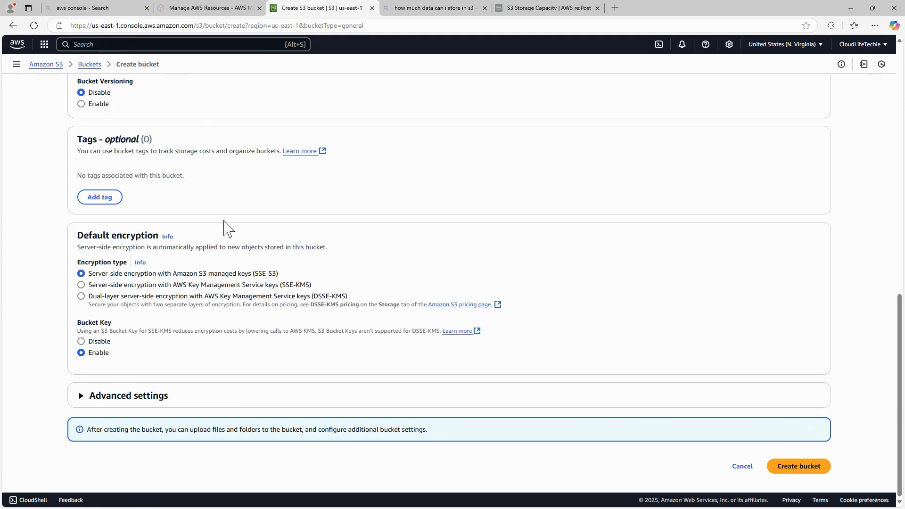
left_click(104, 388)
scroll(146, 377, "down", 3)
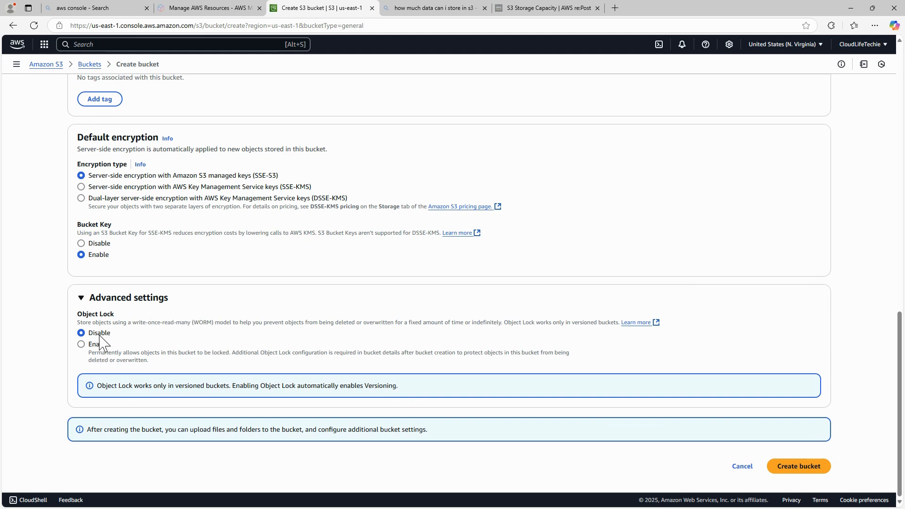
left_click(801, 466)
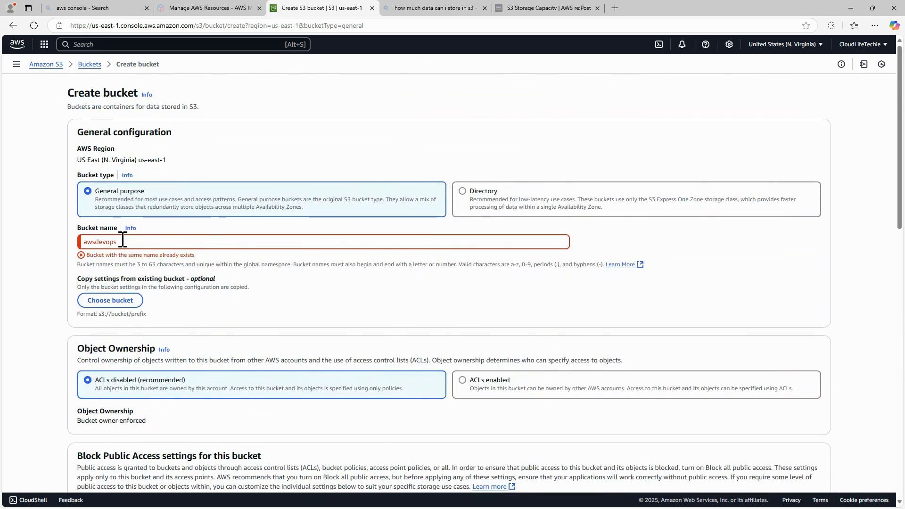
Replace the bucket name with cloulifetechie_sample_bucket.
left_click_drag(123, 242, 83, 242)
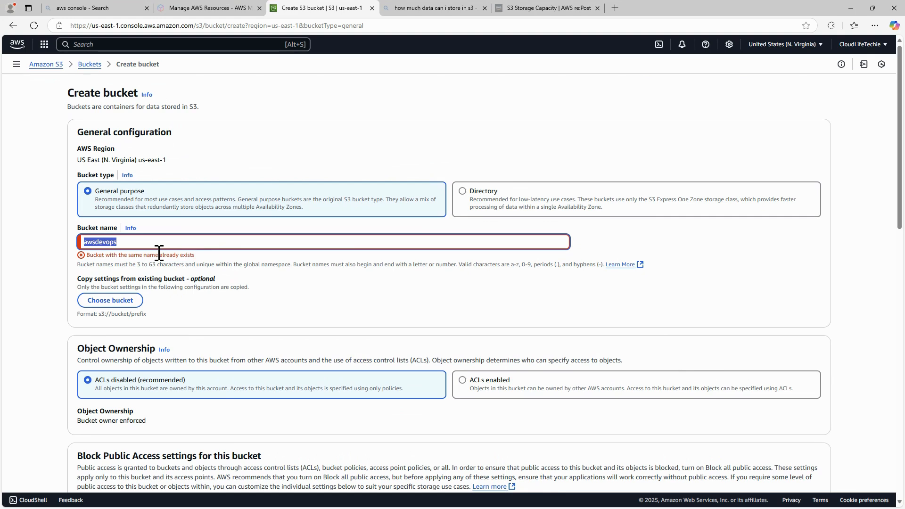
left_click(124, 242)
key("ctrl+a")
type("clou")
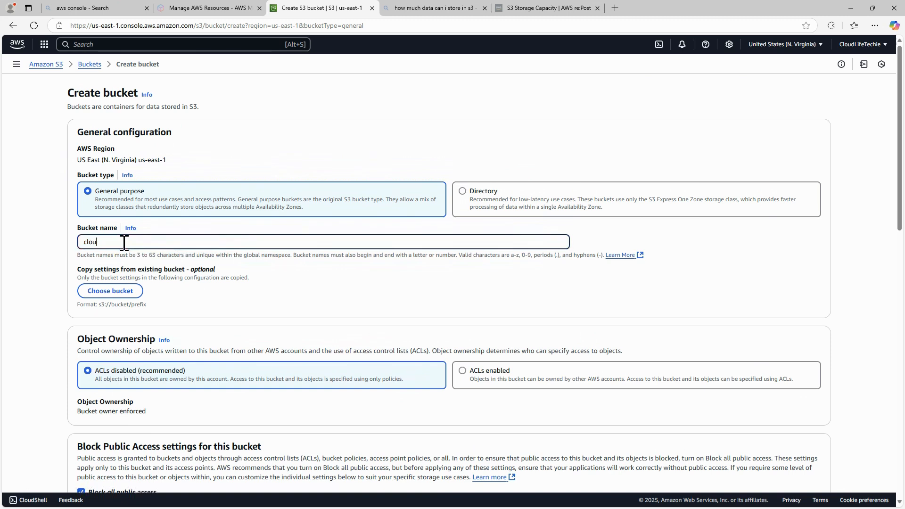
type("lifetechie_sample")
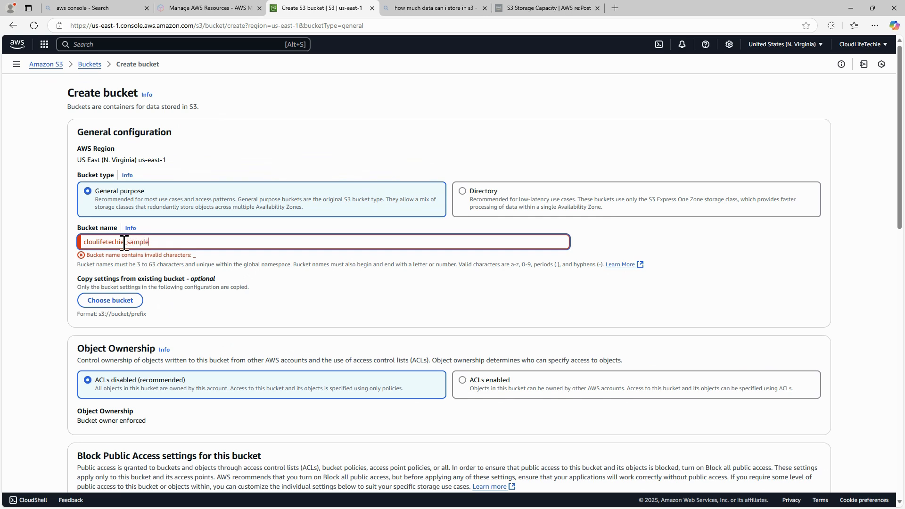
type("_bucke")
Remove the underscores so the bucket name reads cloulifetechiesamplebucket, and create the bucket.
left_click(126, 243)
key("BackSpace")
type("-")
key("BackSpace")
left_click(151, 243)
key("BackSpace")
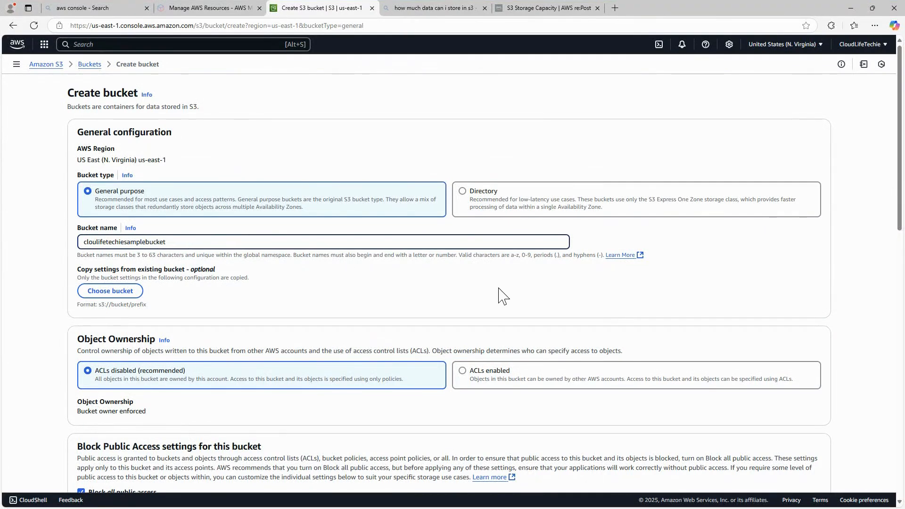
scroll(511, 297, "down", 20)
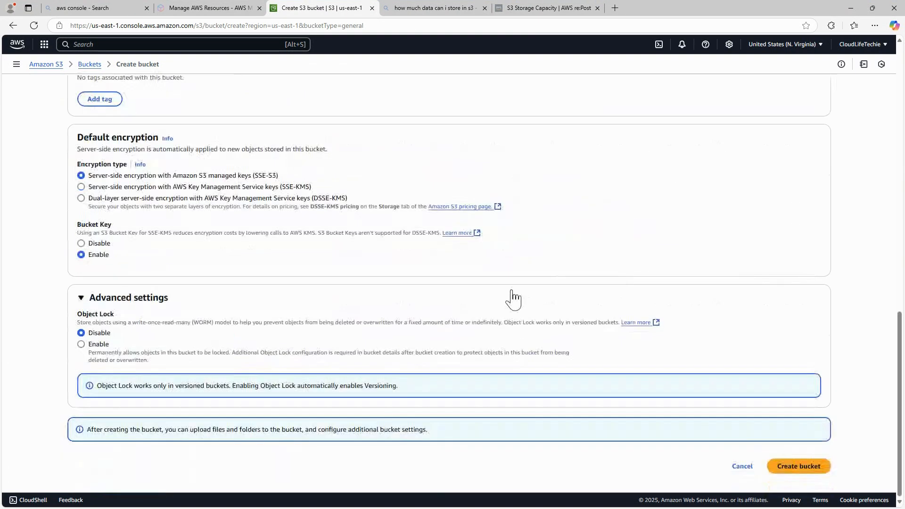
left_click(785, 464)
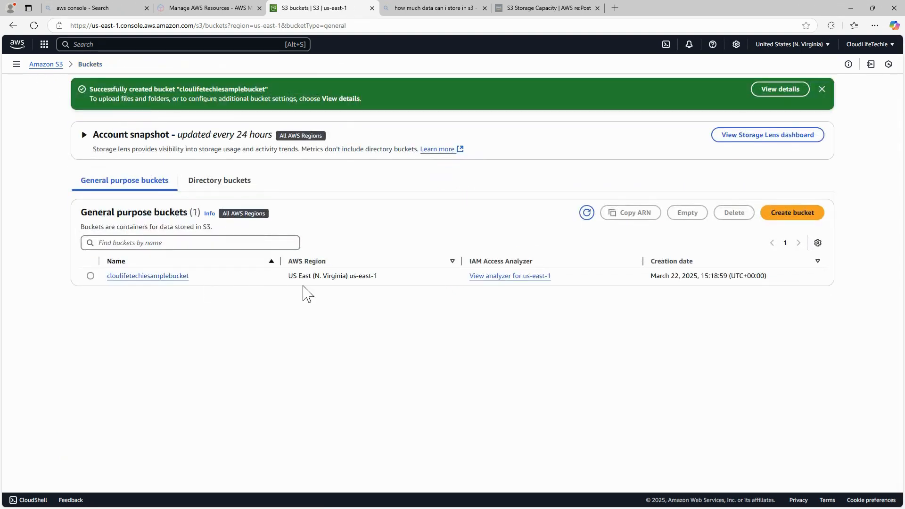
Open cloulifetechiesamplebucket and start an upload into it.
left_click(150, 277)
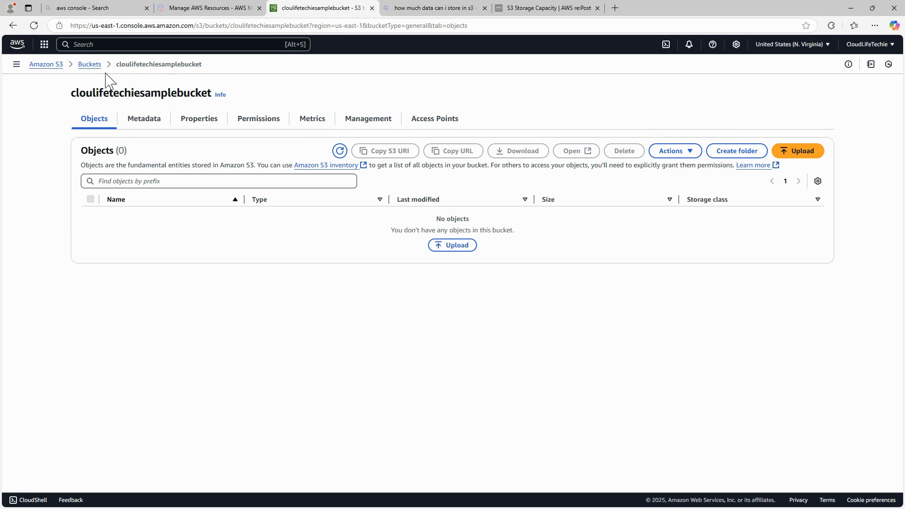
left_click(91, 65)
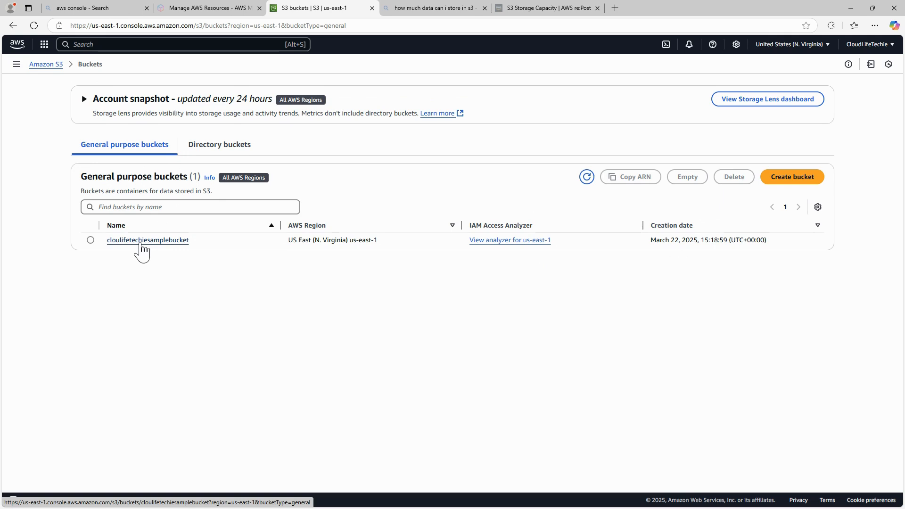
left_click(139, 241)
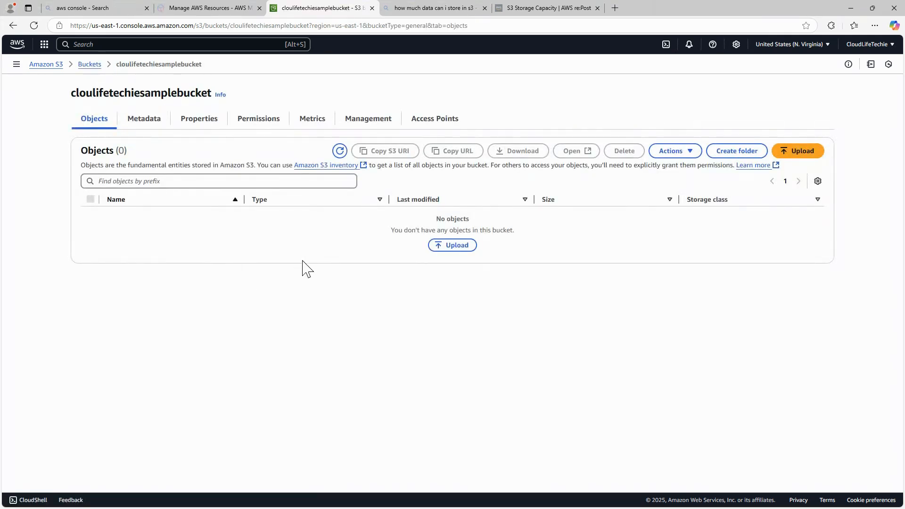
left_click(455, 249)
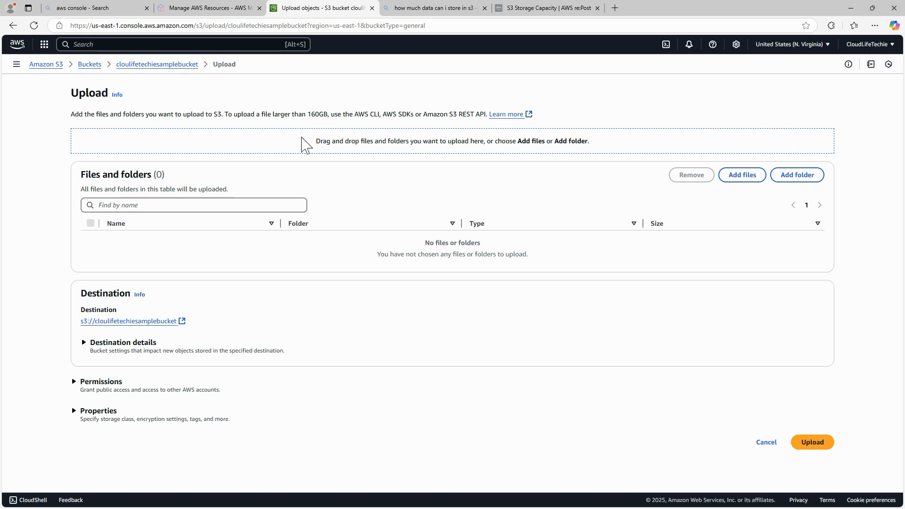
Add sample_file.txt from the Documents folder to the files for upload.
left_click(743, 181)
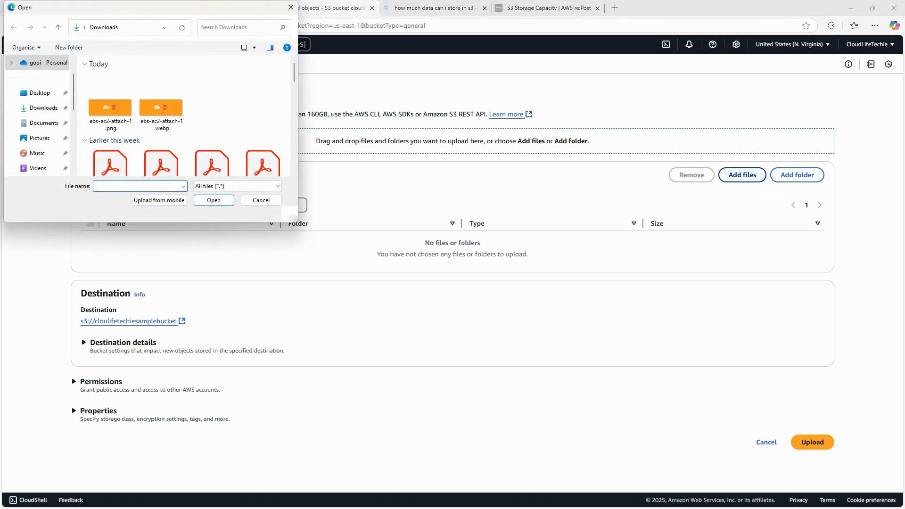
left_click(52, 124)
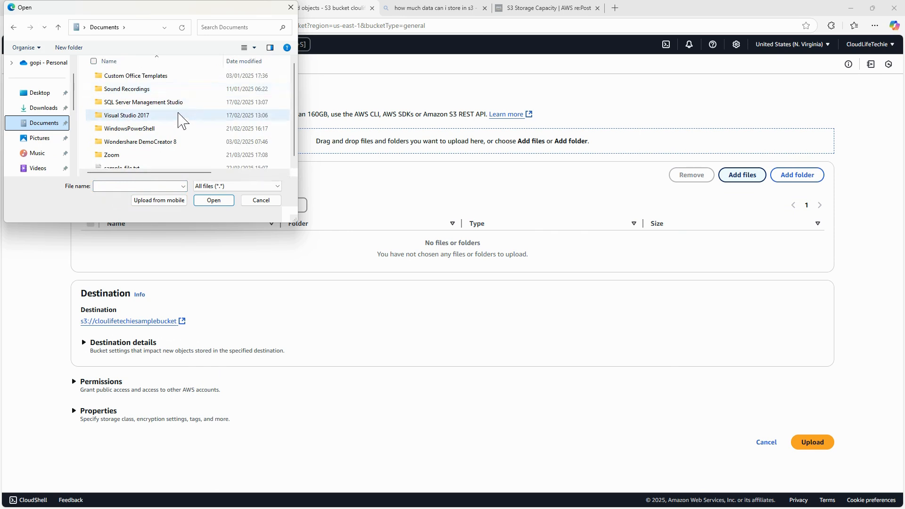
scroll(182, 125, "down", 1)
left_click(132, 162)
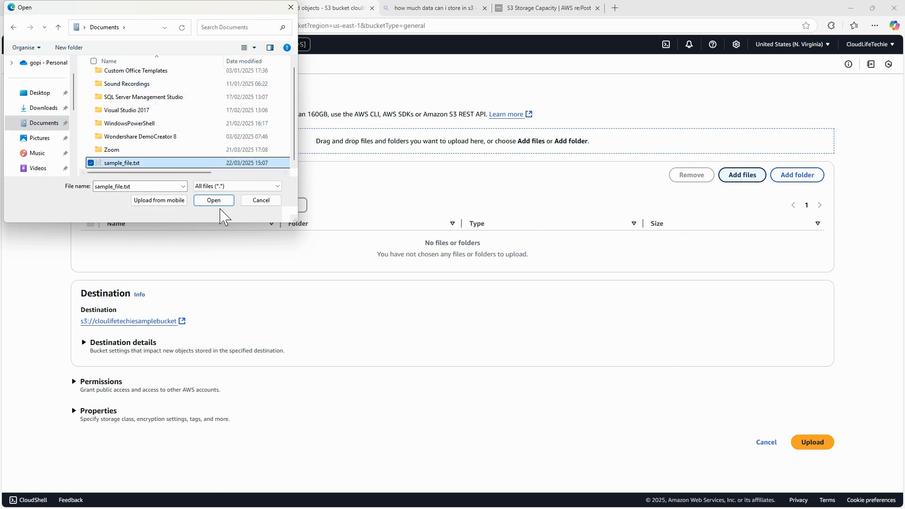
left_click(216, 202)
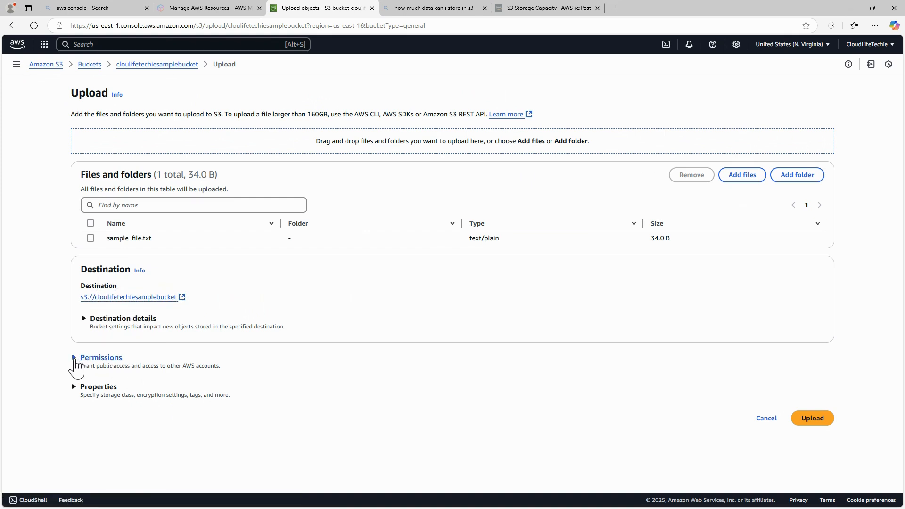
Expand the Permissions and Properties sections of the upload to examine their settings.
left_click(75, 366)
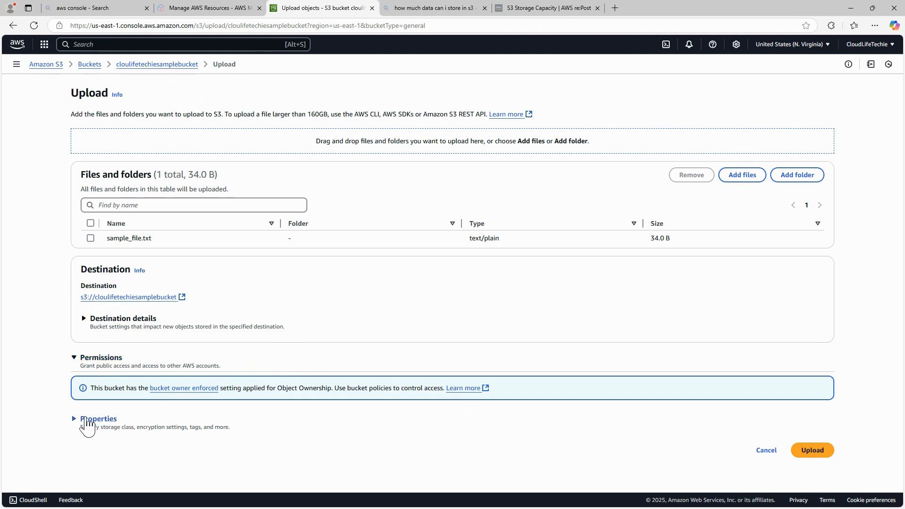
left_click(84, 421)
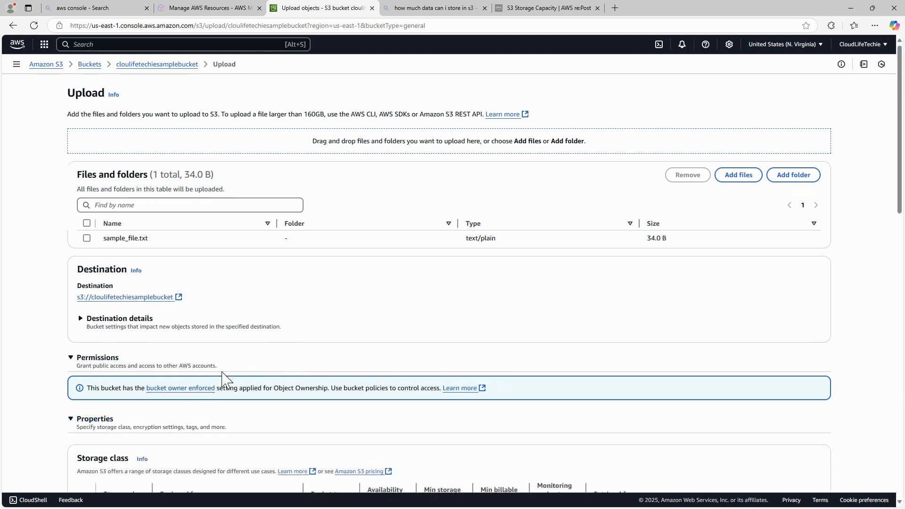
Review the available storage classes, collapse the Properties section, and upload sample_file.txt to the bucket.
scroll(224, 380, "down", 5)
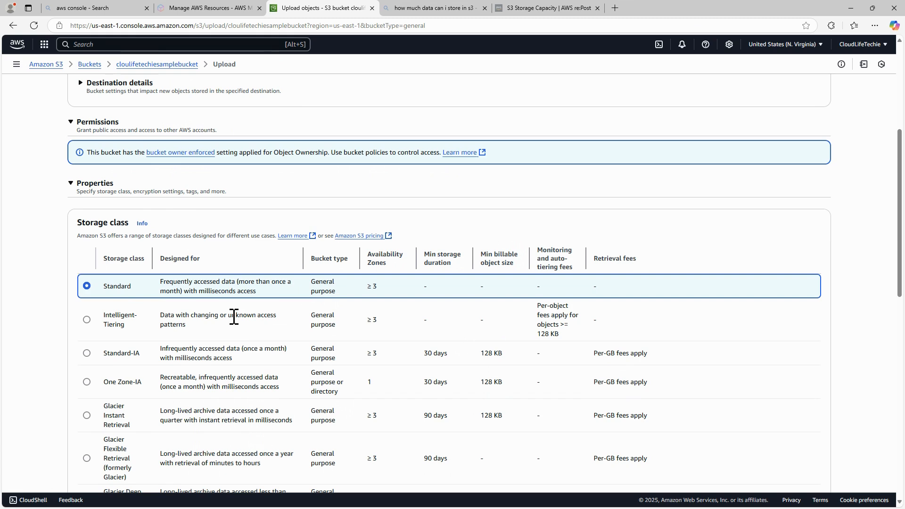
left_click(74, 185)
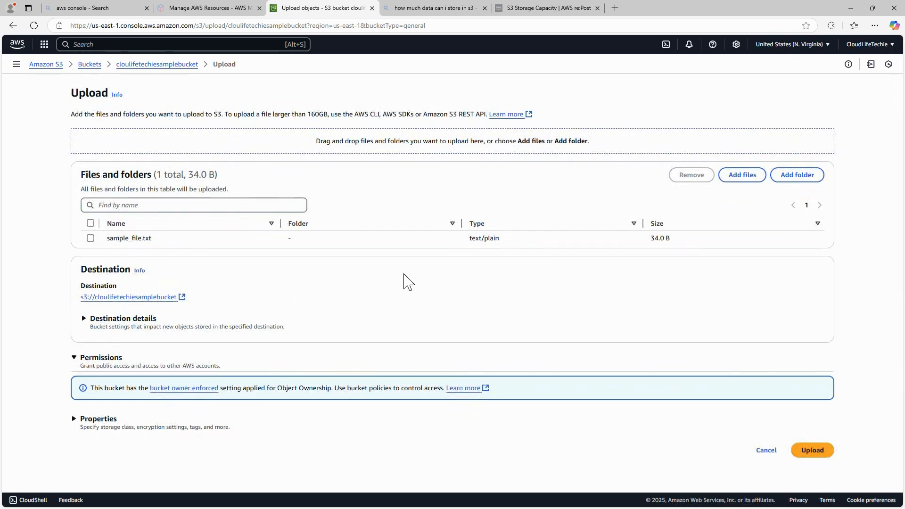
left_click(814, 454)
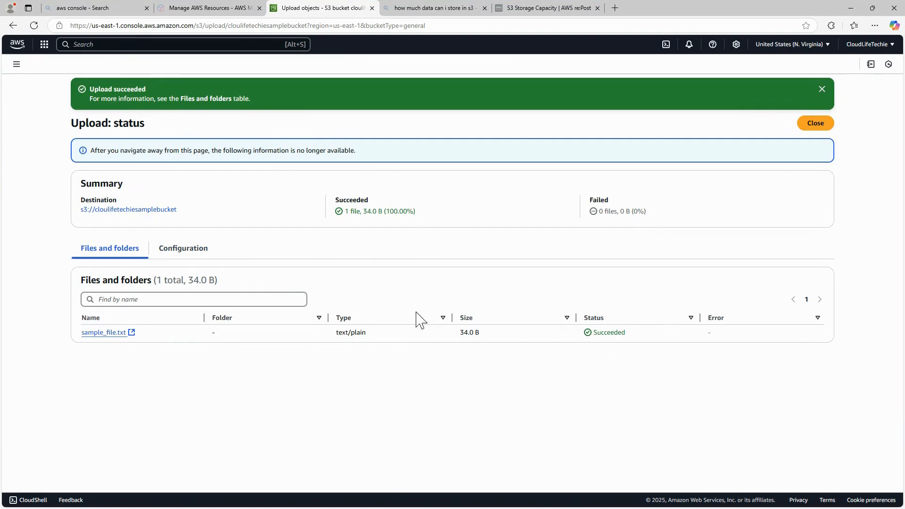
Examine the upload's configuration, including permissions, encryption, checksums, tags and metadata, and return to its list of uploaded files.
left_click(184, 254)
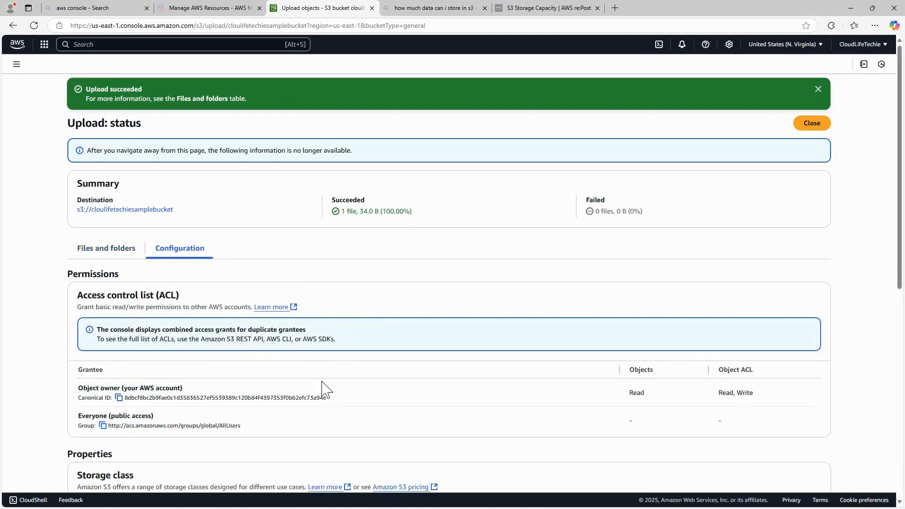
scroll(333, 370, "down", 5)
scroll(336, 371, "down", 4)
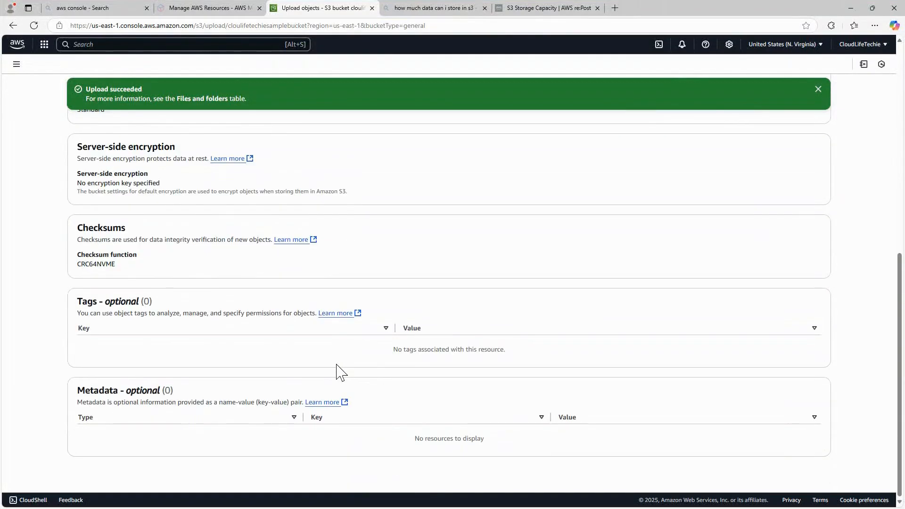
scroll(339, 372, "up", 6)
scroll(338, 369, "up", 3)
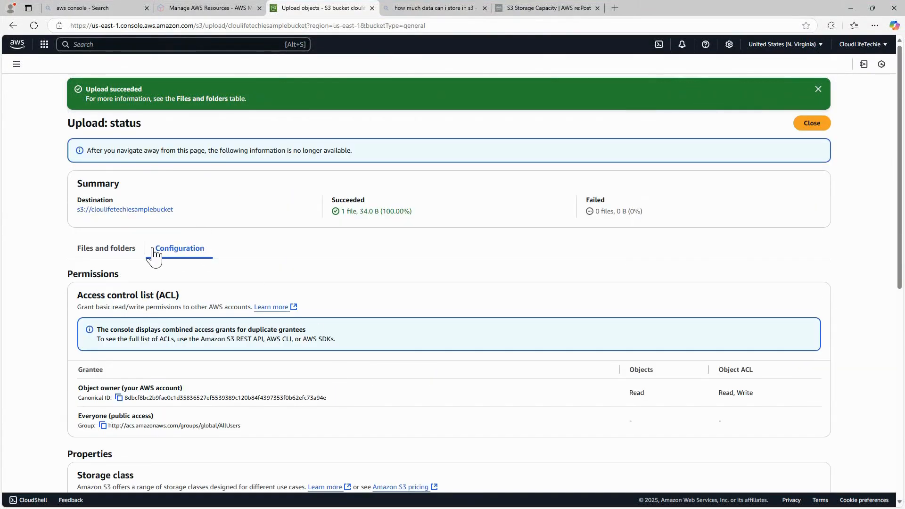
left_click(102, 250)
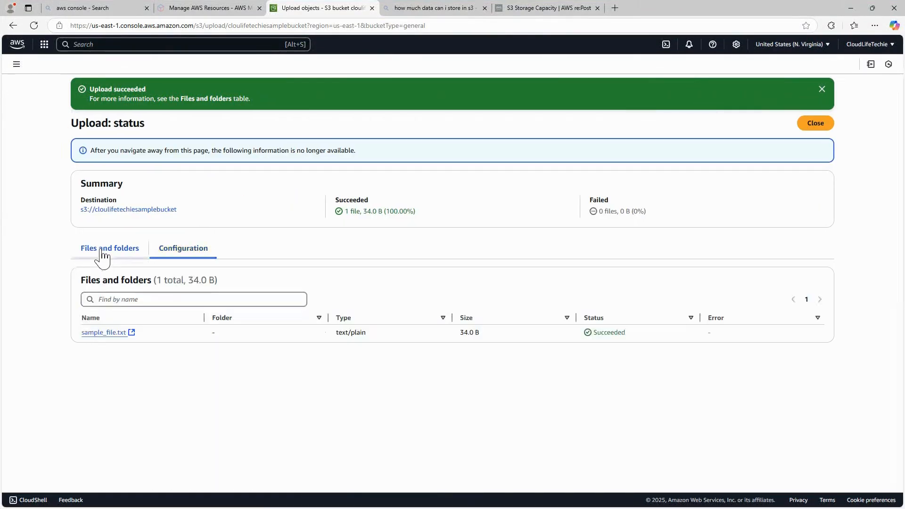
Open the details of sample_file.txt, copy its Object URL, and load that URL in a new browser tab to test public access.
left_click(94, 334)
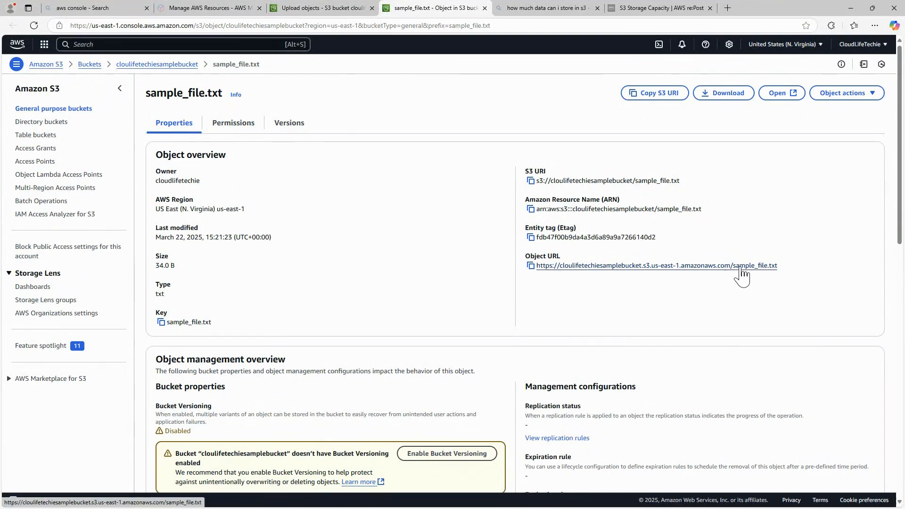
left_click(532, 267)
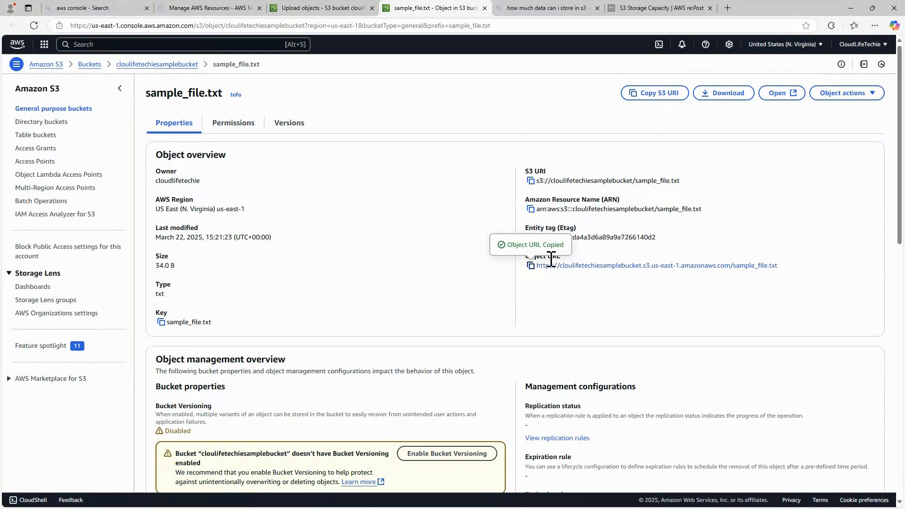
left_click(728, 8)
key("ctrl+v")
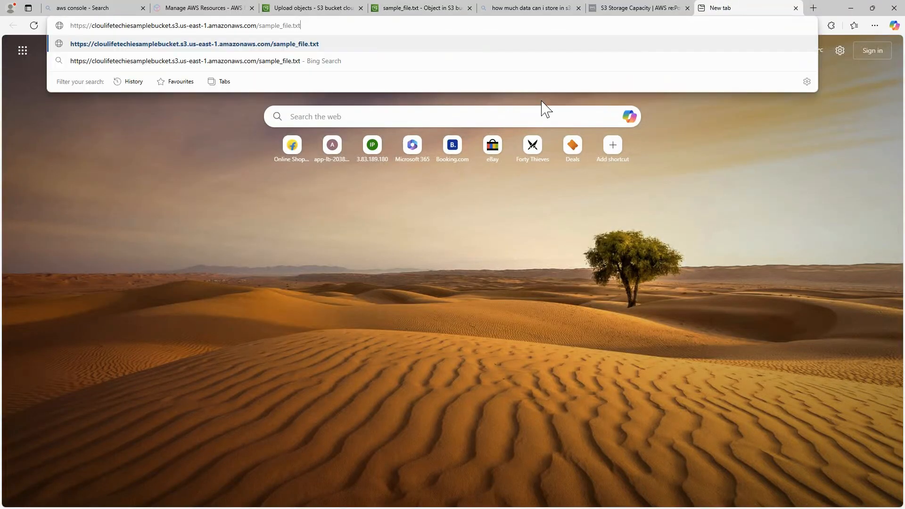
key("Return")
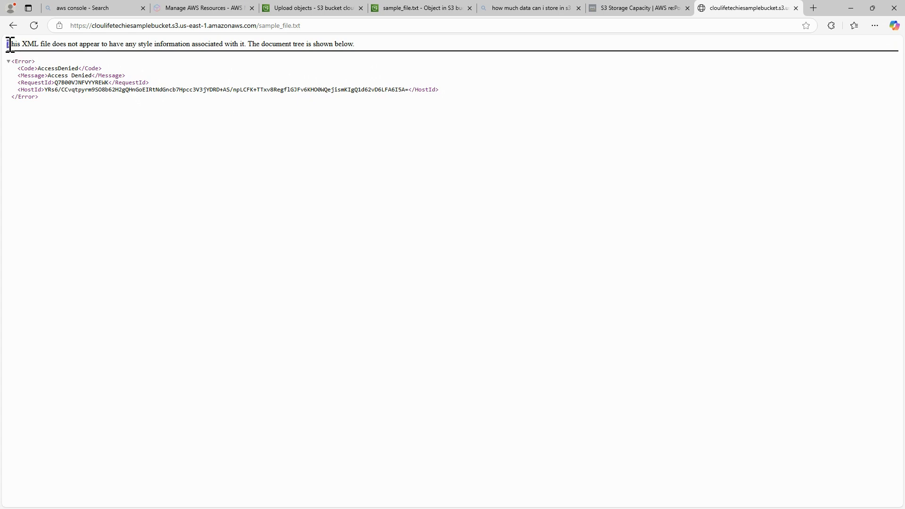
left_click_drag(9, 45, 351, 50)
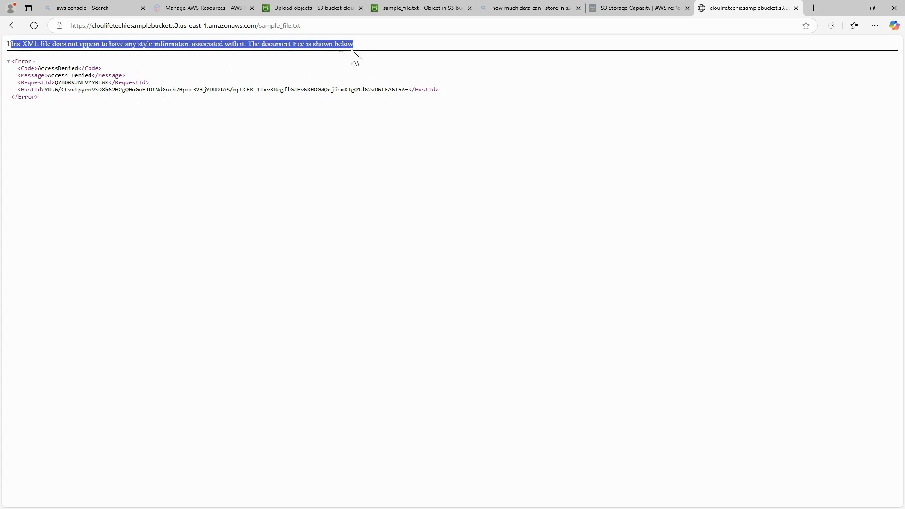
right_click(359, 42)
Check the access control list of sample_file.txt in the S3 console and go back to the list of buckets.
left_click(407, 8)
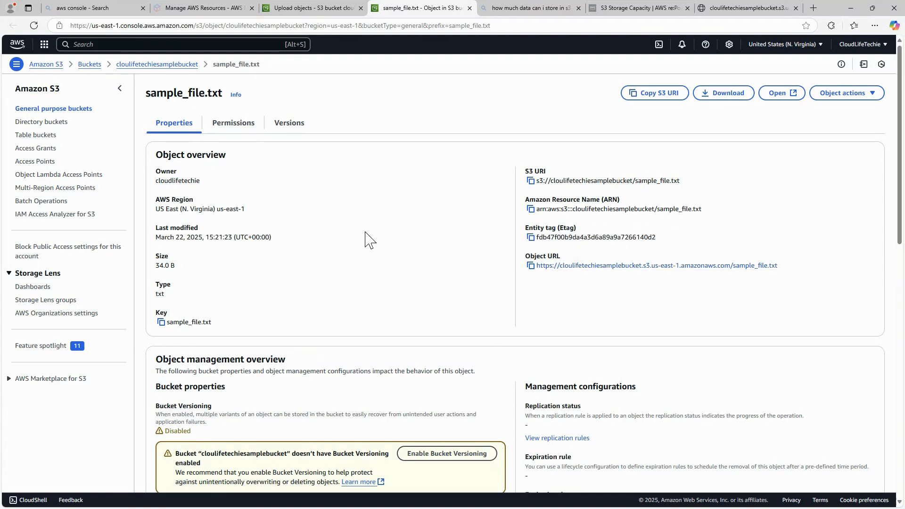
left_click(242, 128)
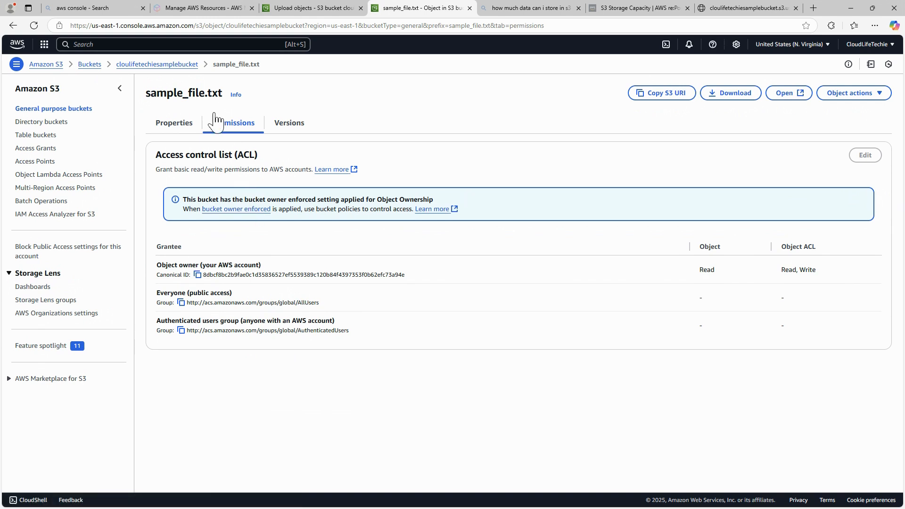
left_click(148, 65)
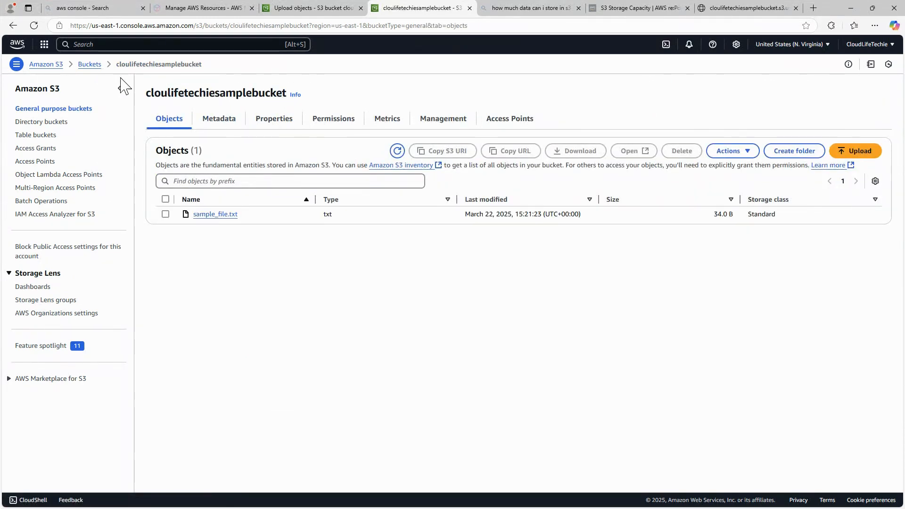
left_click(90, 65)
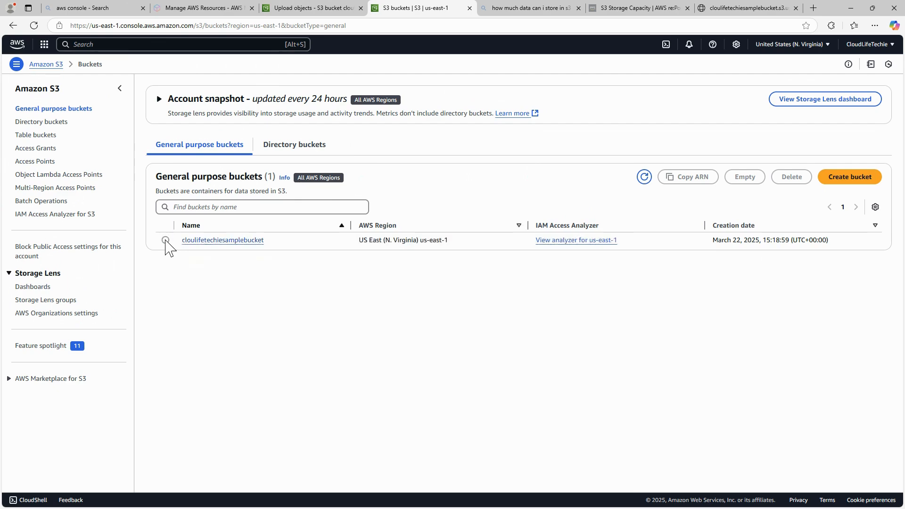
Turn off Block all public access in the permissions of cloulifetechiesamplebucket, and confirm the change by entering "confirm".
left_click(166, 243)
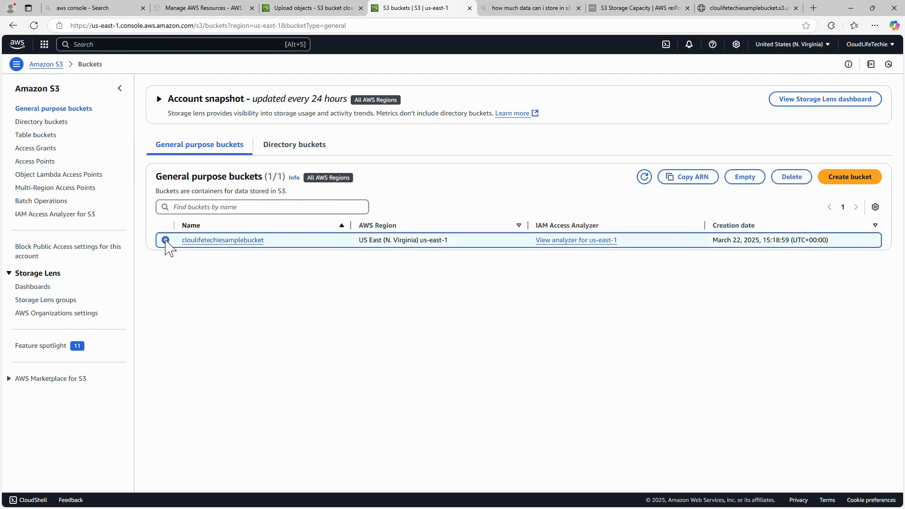
left_click(233, 241)
left_click(339, 126)
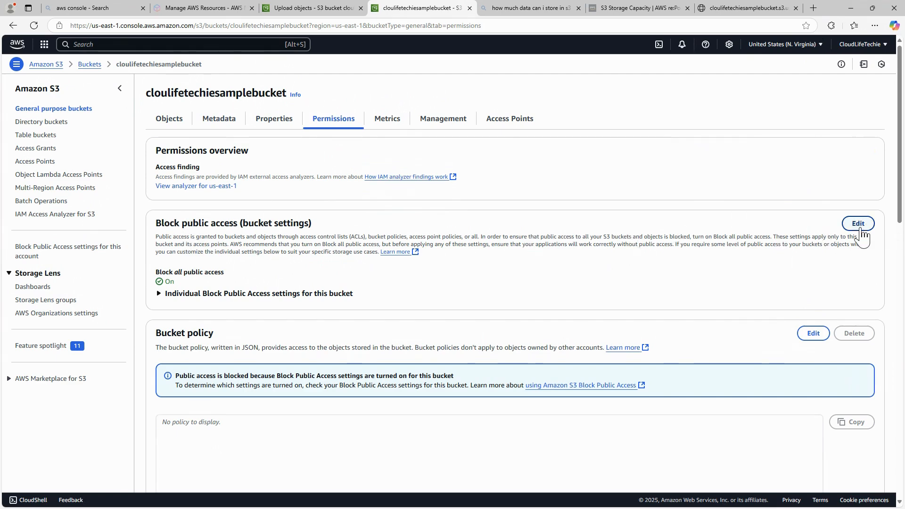
left_click(858, 223)
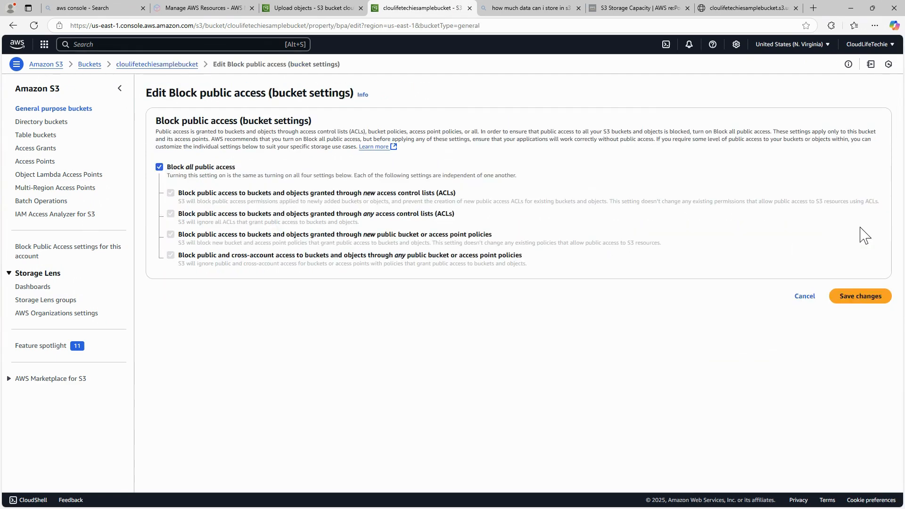
left_click(159, 168)
left_click(861, 301)
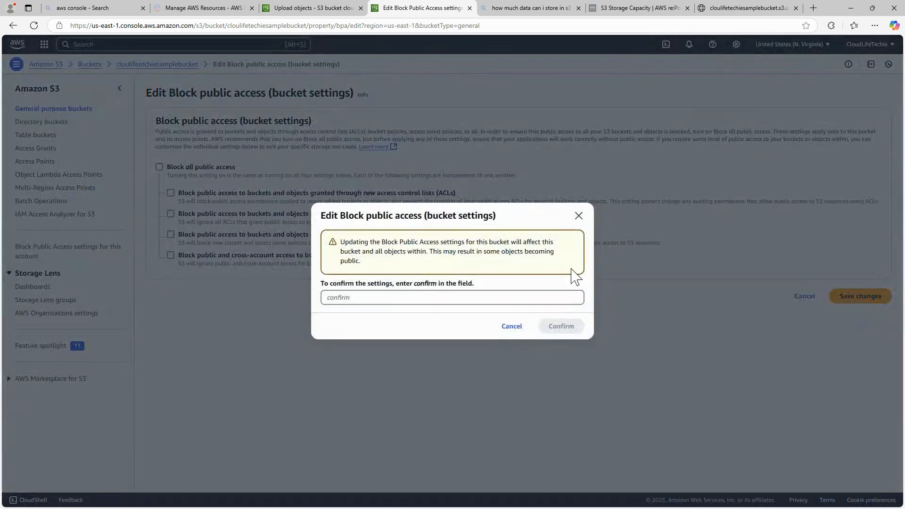
left_click(388, 298)
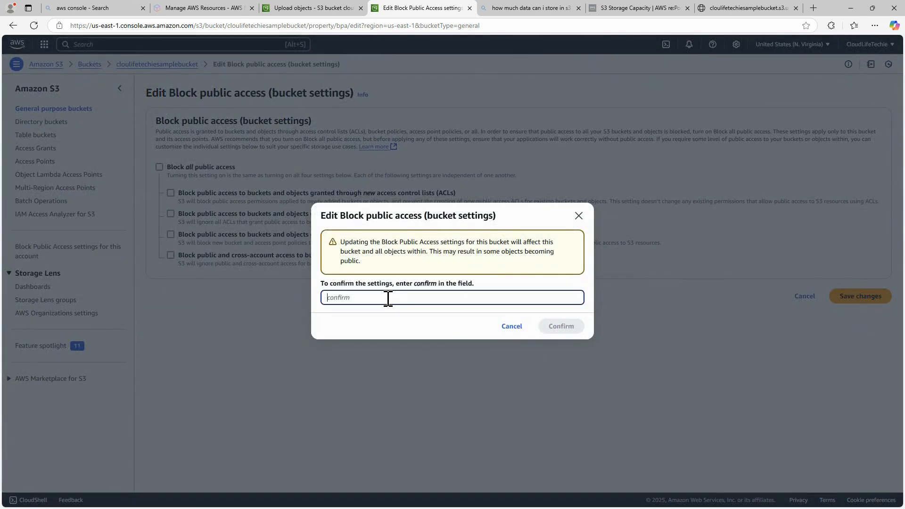
type("confirm")
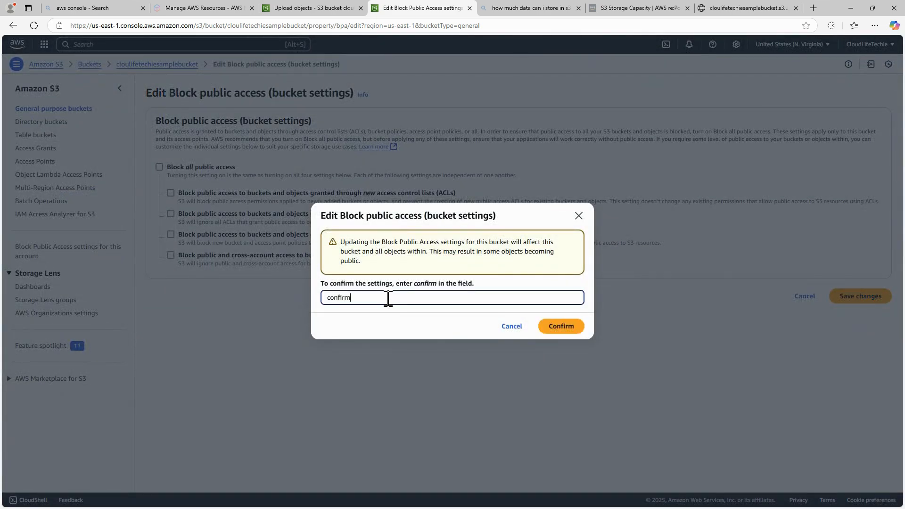
left_click(561, 330)
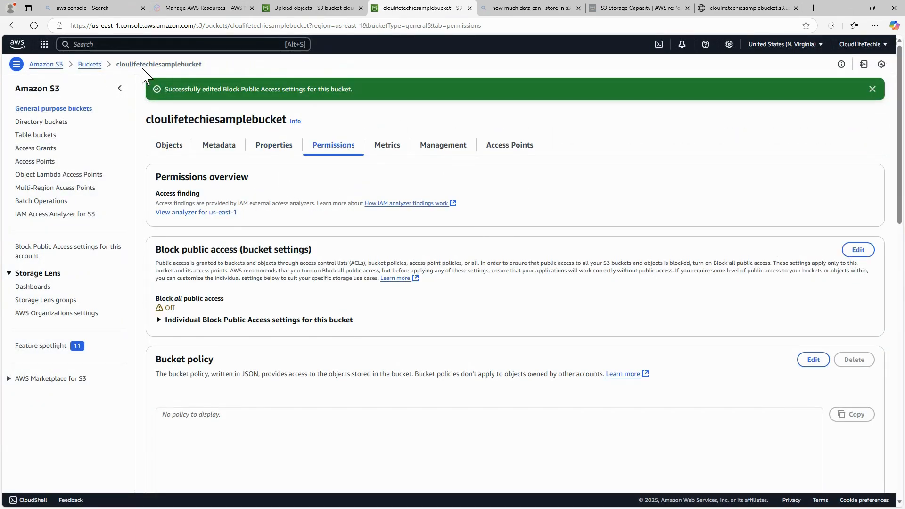
Select sample_file.txt among the bucket's objects and check which actions are available for it.
left_click(170, 146)
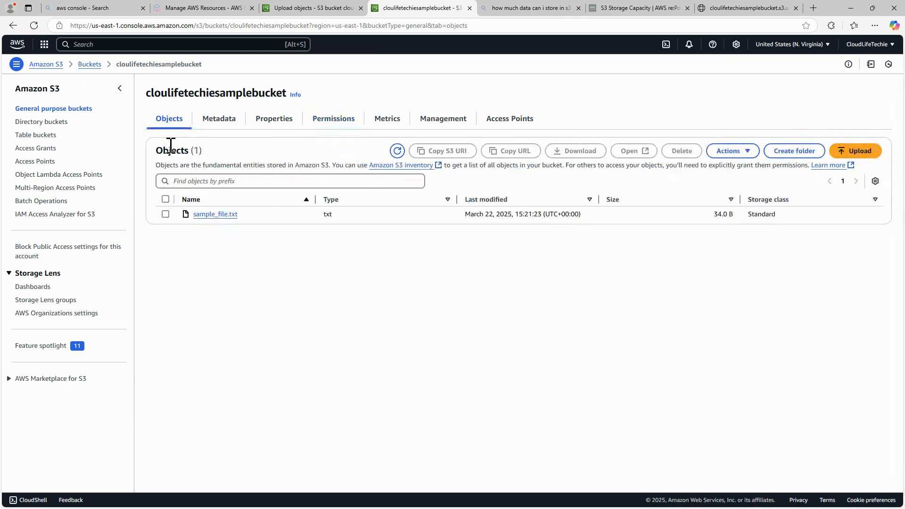
left_click(165, 215)
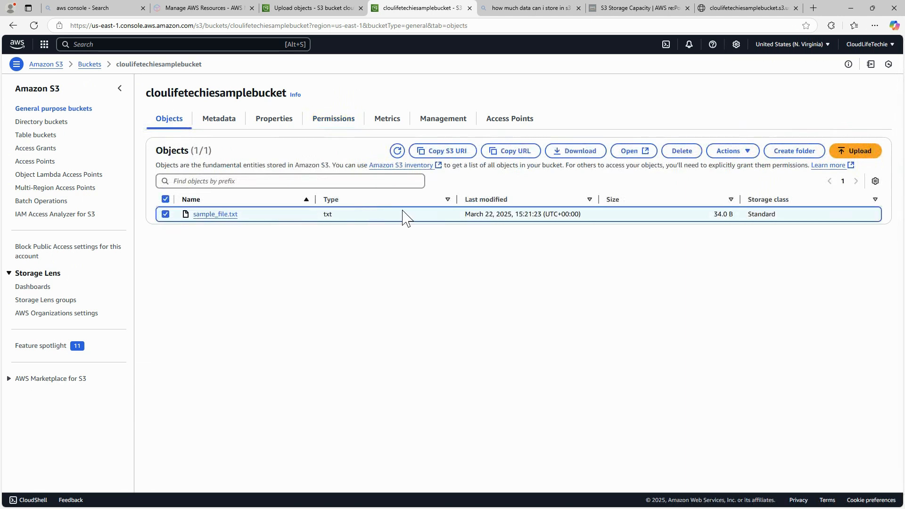
left_click(747, 152)
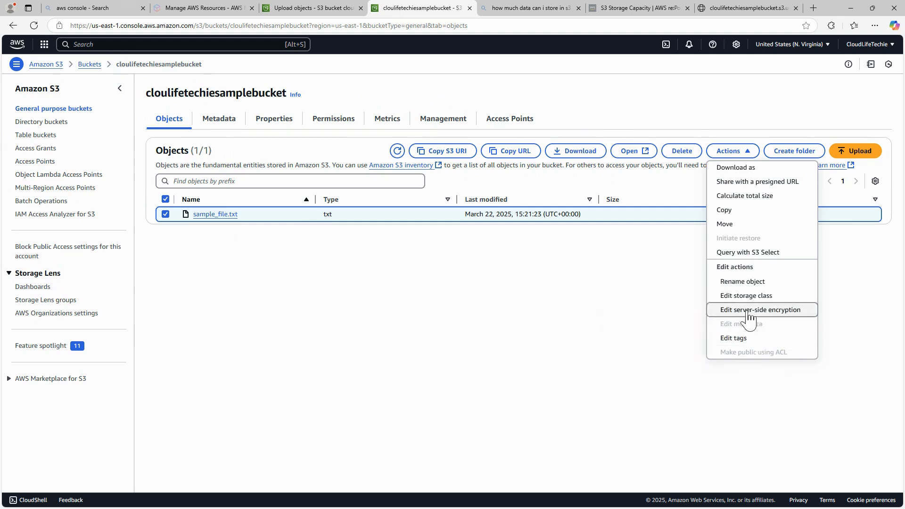
left_click(646, 304)
Reload the object URL of sample_file.txt to retest public access, and return to the bucket.
left_click(735, 8)
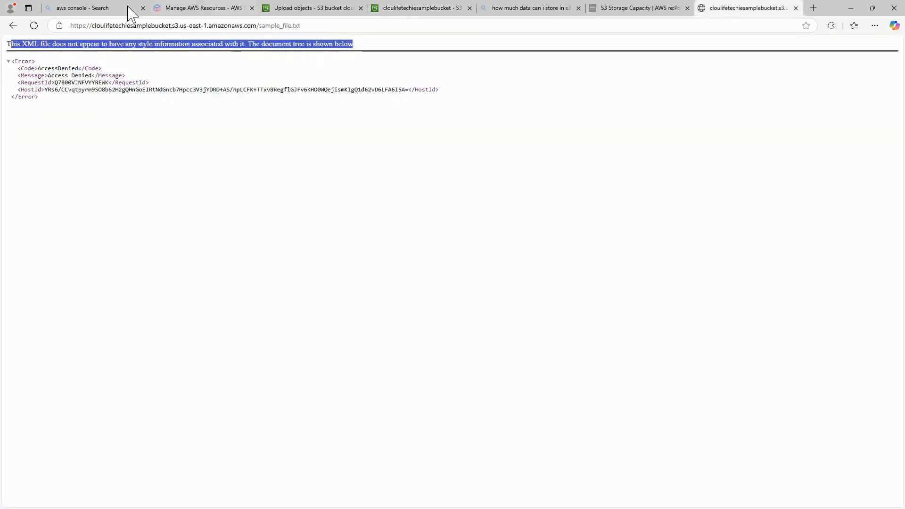
left_click(34, 26)
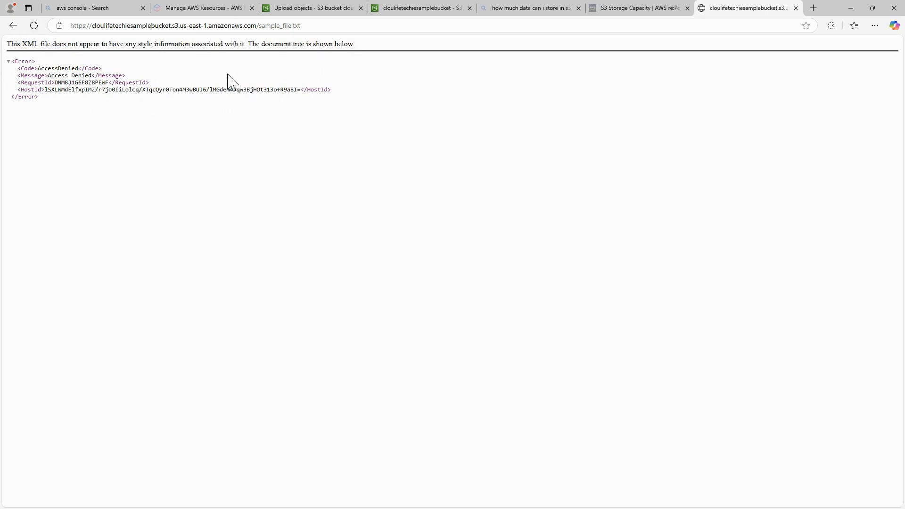
left_click(408, 9)
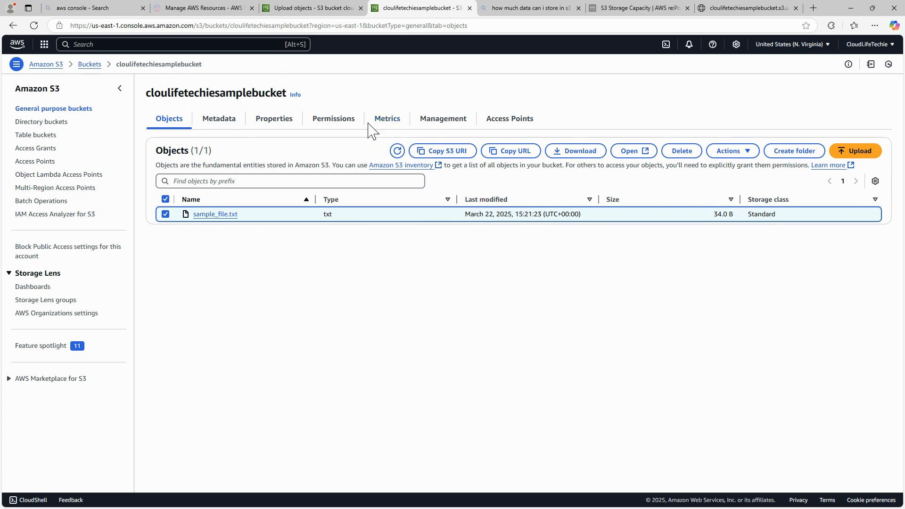
Enable ACLs in the Object Ownership settings of cloulifetechiesamplebucket with Bucket owner preferred, acknowledge that ACLs will be restored, and save the changes.
left_click(336, 122)
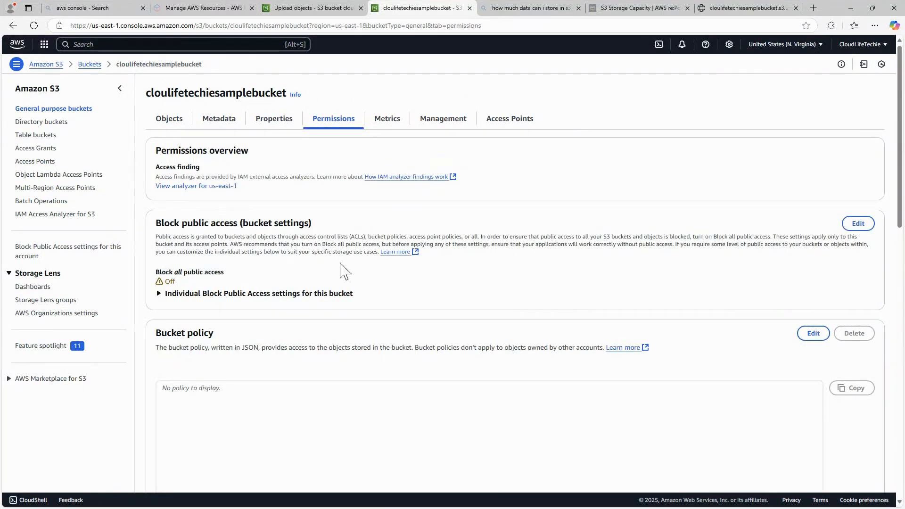
scroll(406, 277, "down", 15)
scroll(404, 278, "up", 5)
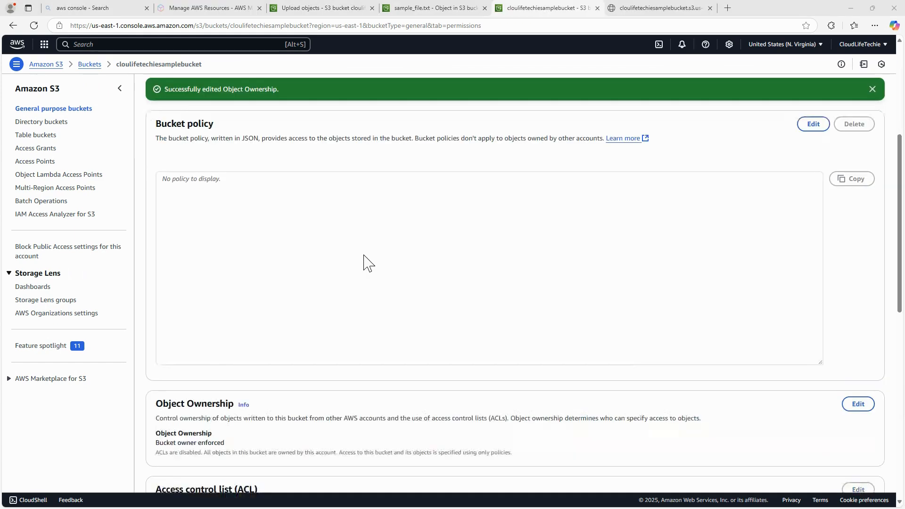
scroll(368, 263, "down", 5)
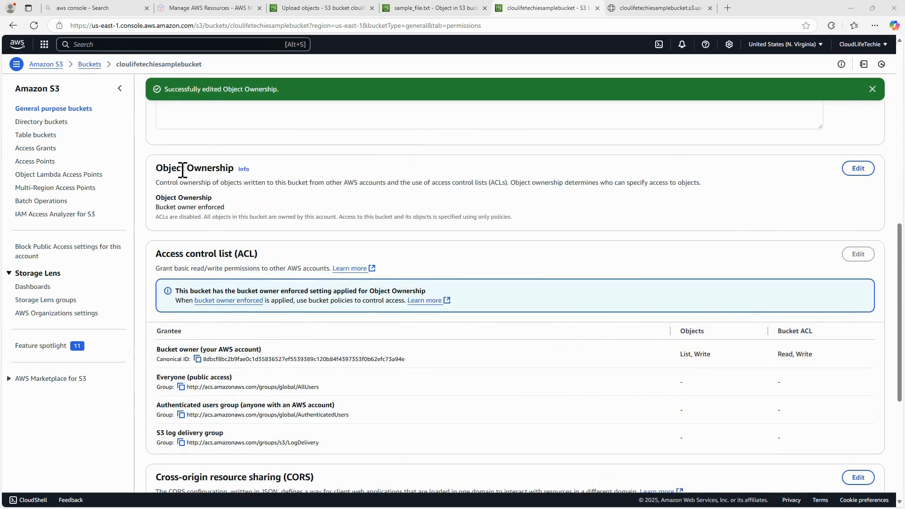
left_click(858, 169)
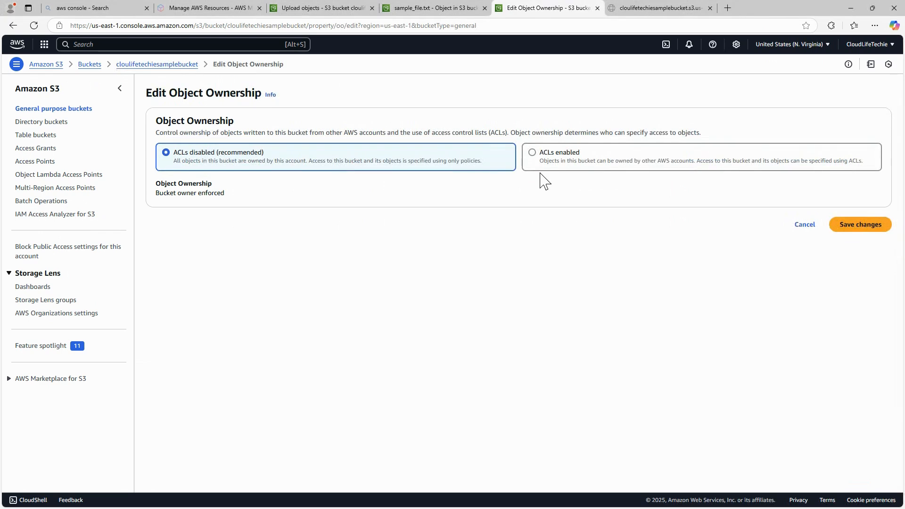
left_click(550, 157)
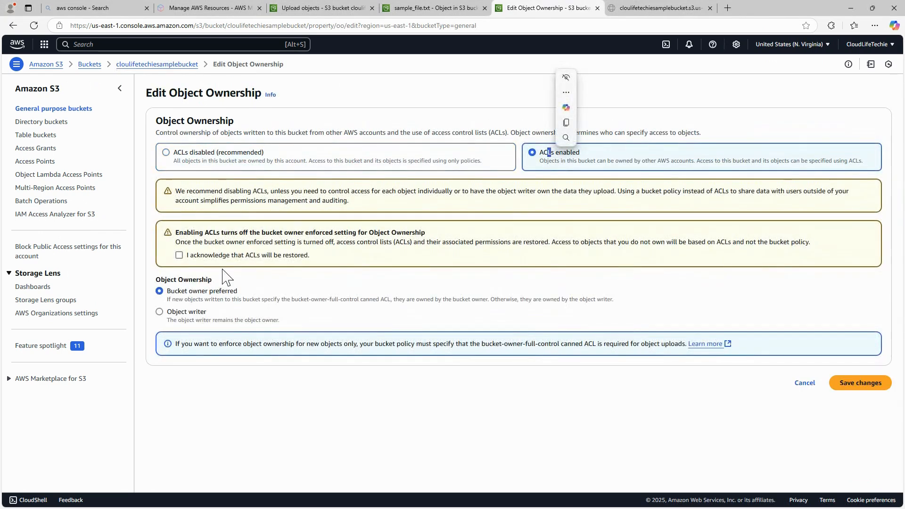
left_click(180, 256)
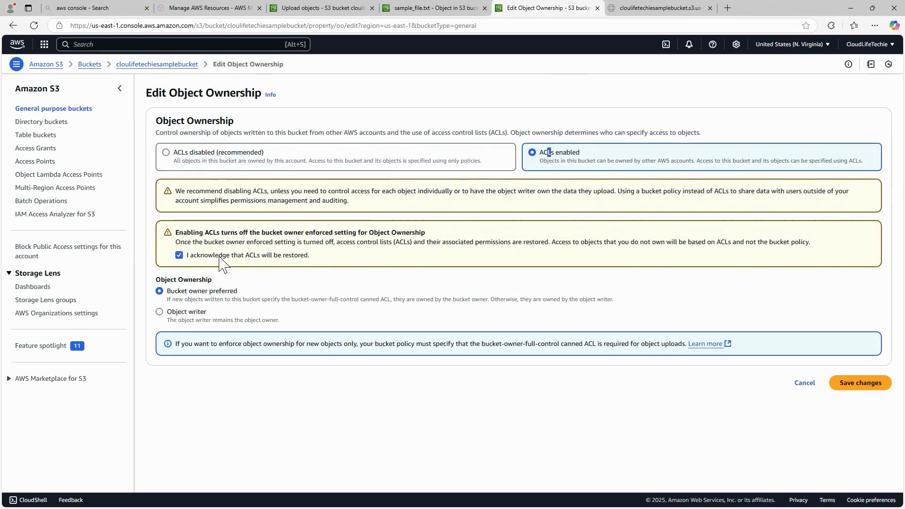
left_click(863, 383)
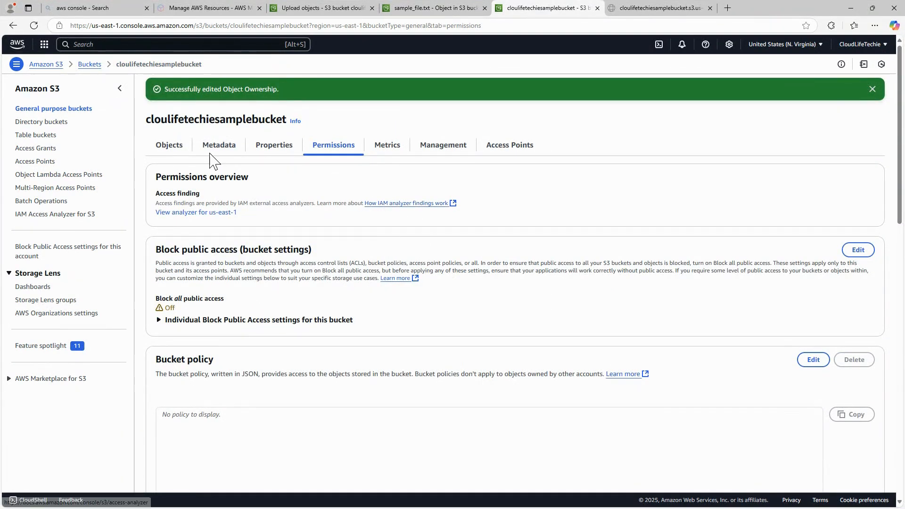
Make sample_file.txt in cloulifetechiesamplebucket public using its ACL.
left_click(169, 145)
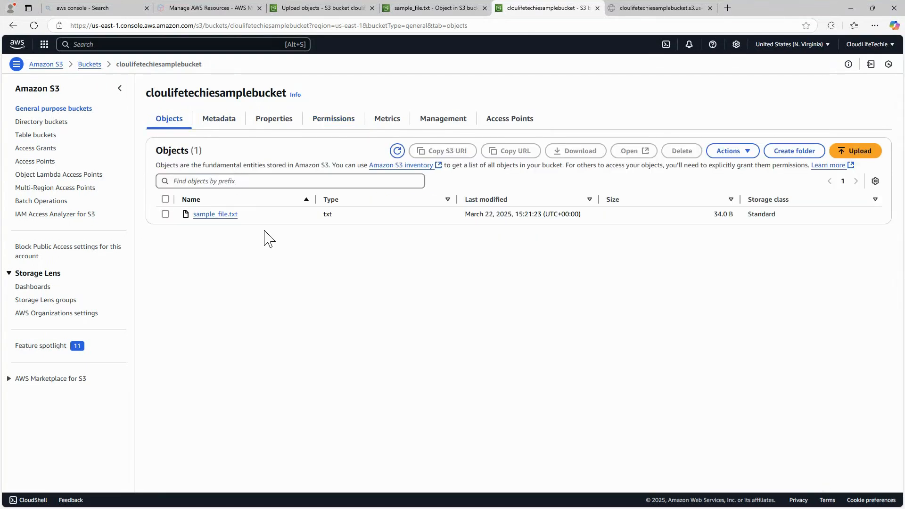
left_click(165, 214)
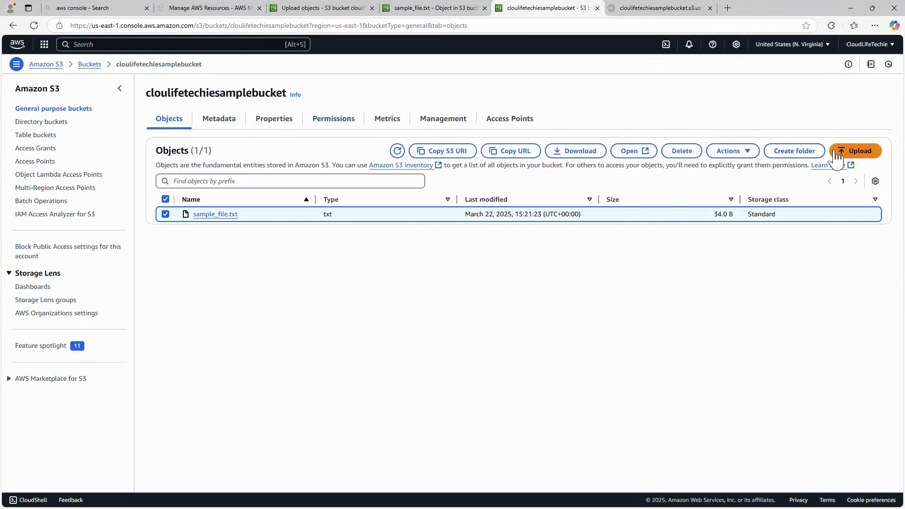
left_click(736, 152)
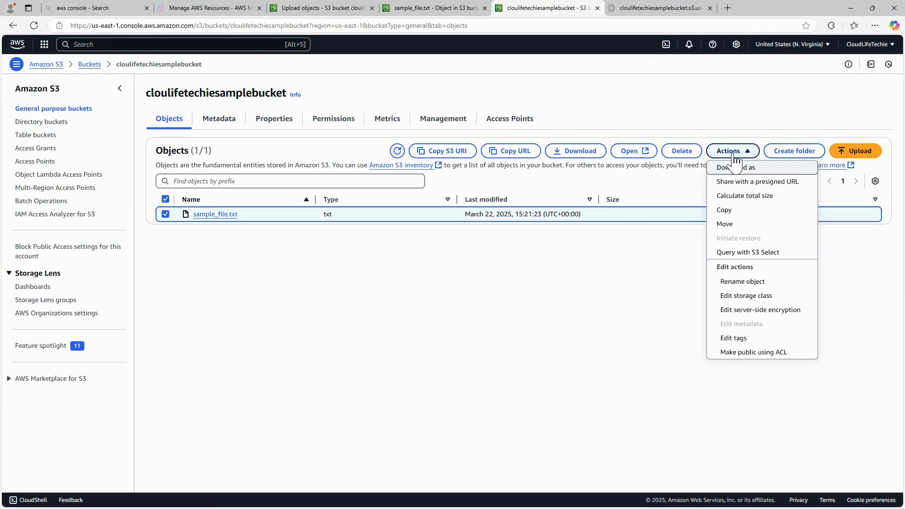
left_click(754, 353)
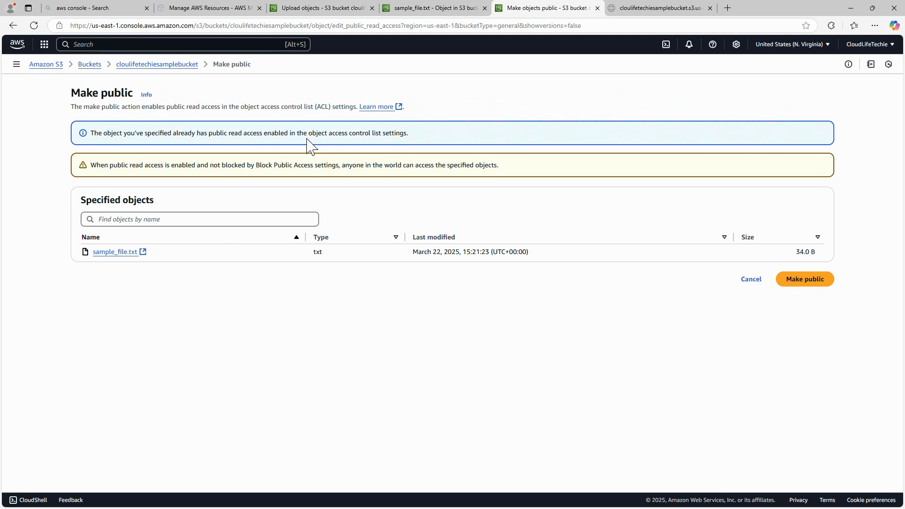
left_click(813, 283)
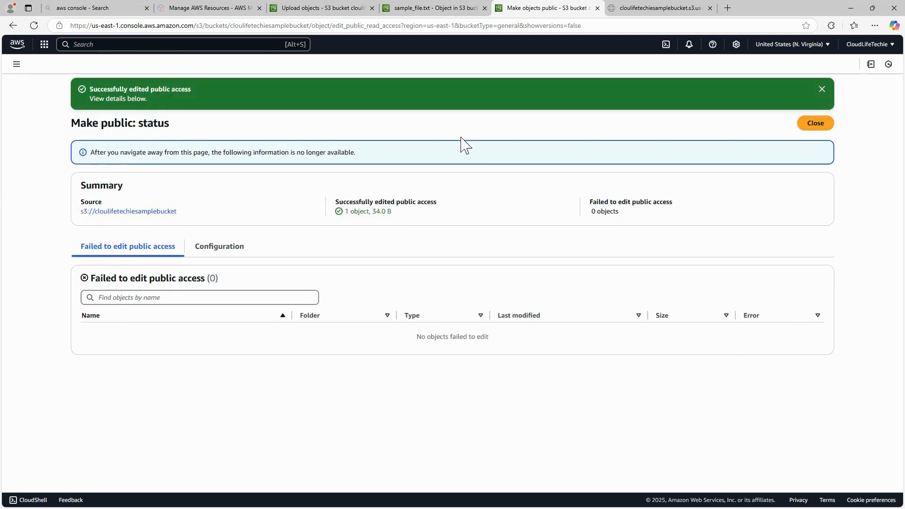
Refresh the details page of sample_file.txt and open its object URL to test public access.
left_click(415, 8)
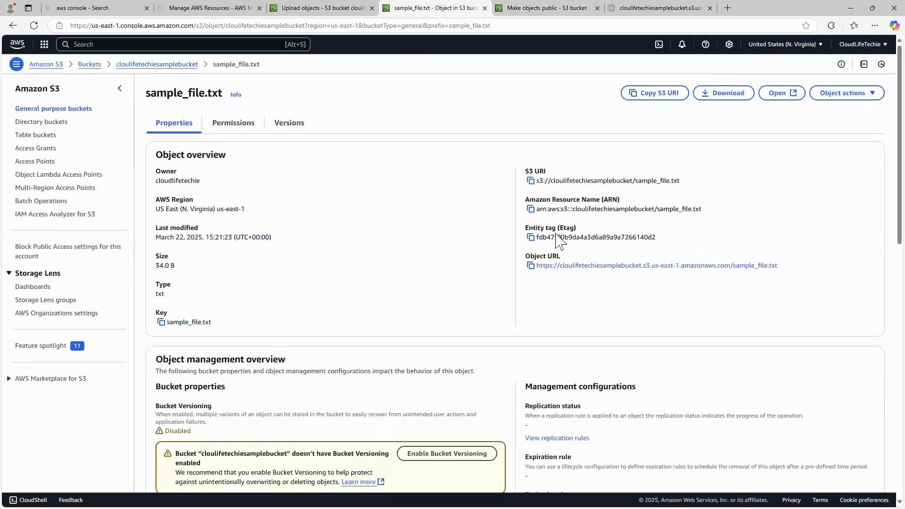
left_click(34, 26)
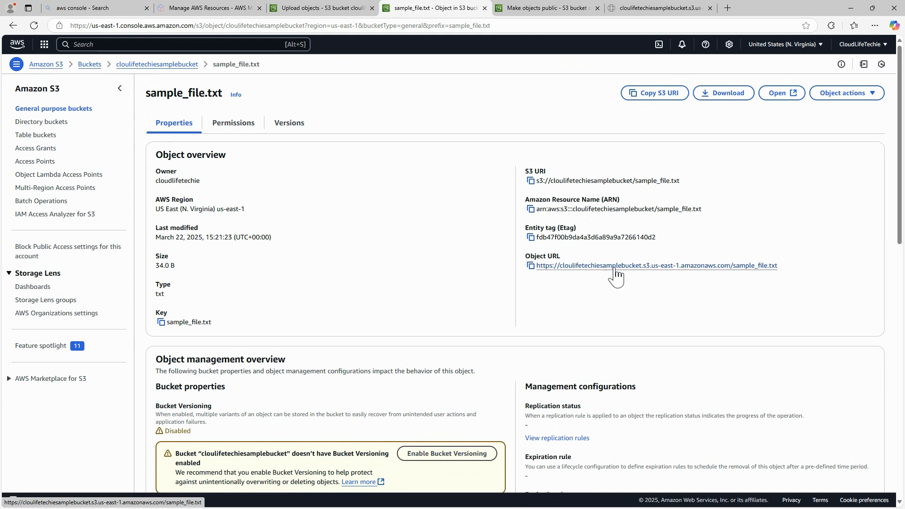
left_click(614, 266)
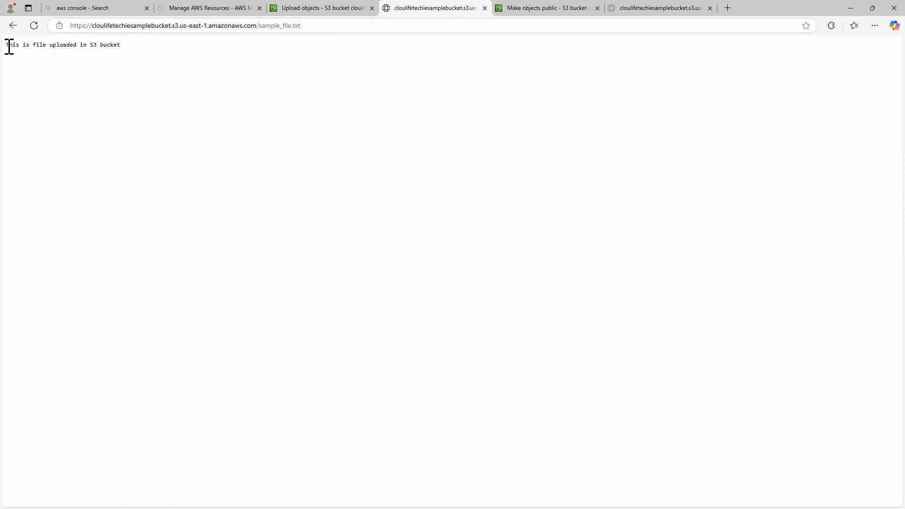
left_click_drag(9, 47, 121, 46)
left_click(136, 79)
left_click(121, 78)
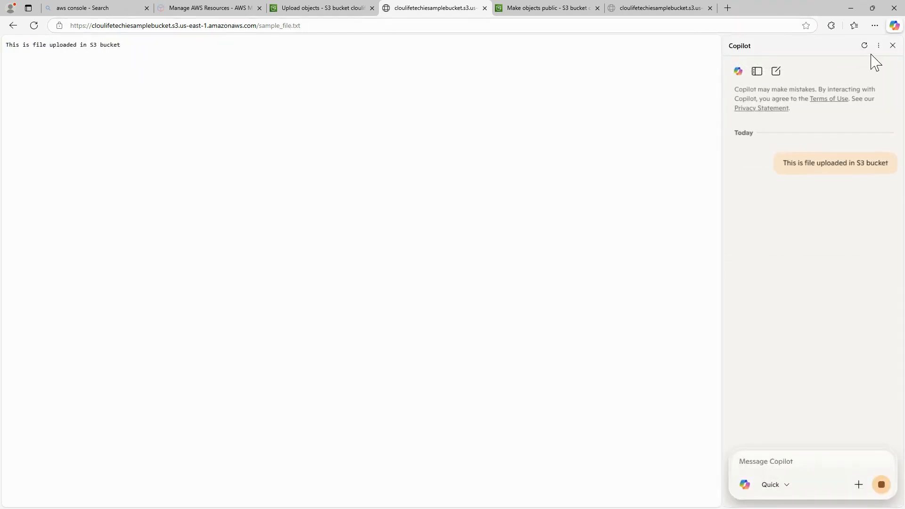
left_click(894, 45)
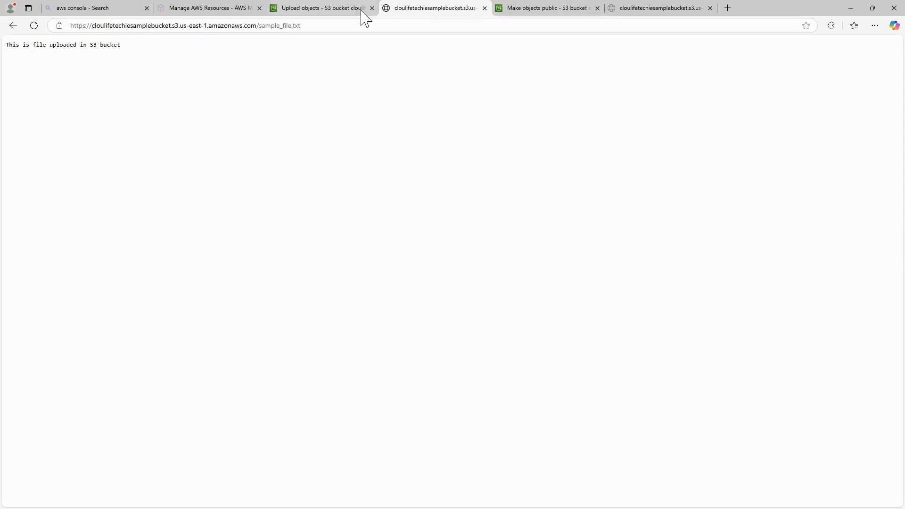
Return to the S3 console, go to the general purpose buckets and open cloulifetechiesamplebucket.
left_click(326, 10)
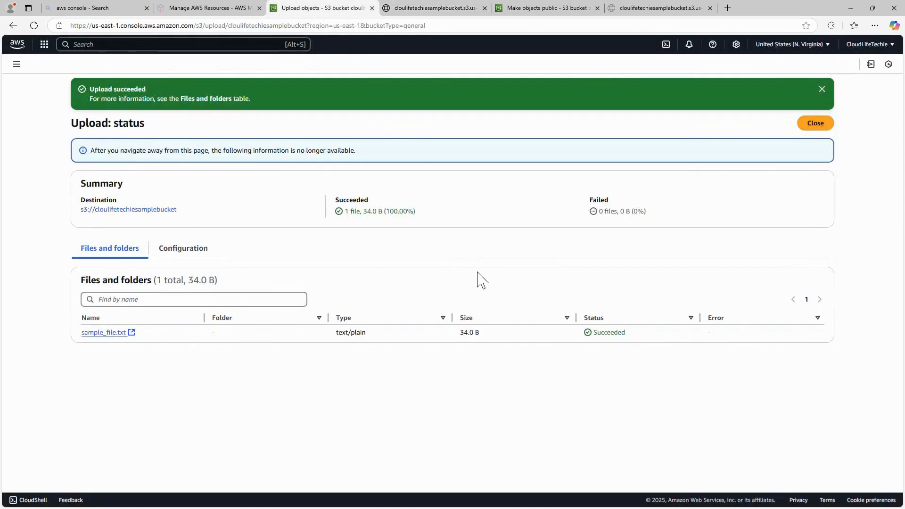
left_click(541, 10)
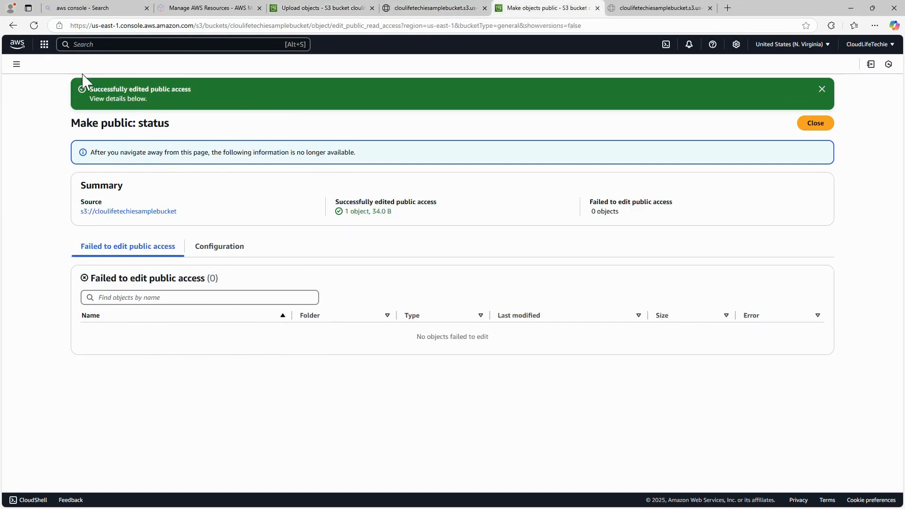
left_click(17, 65)
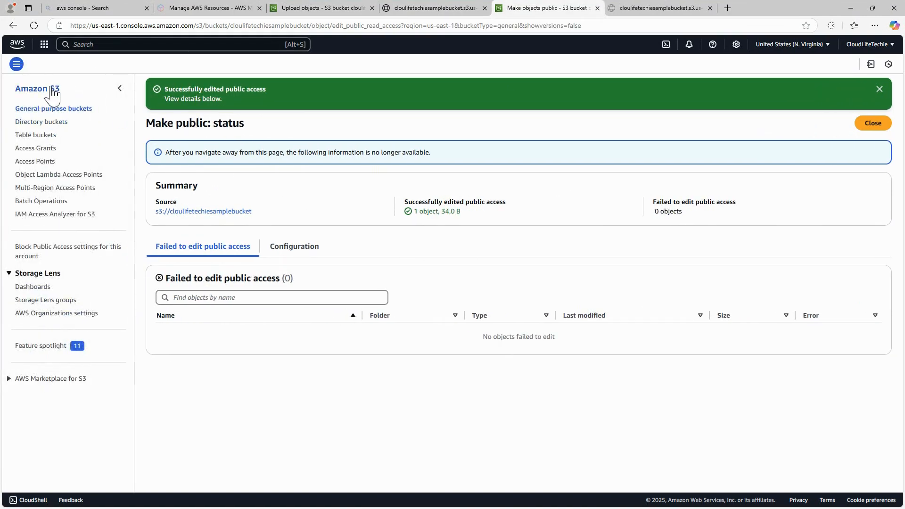
left_click(51, 90)
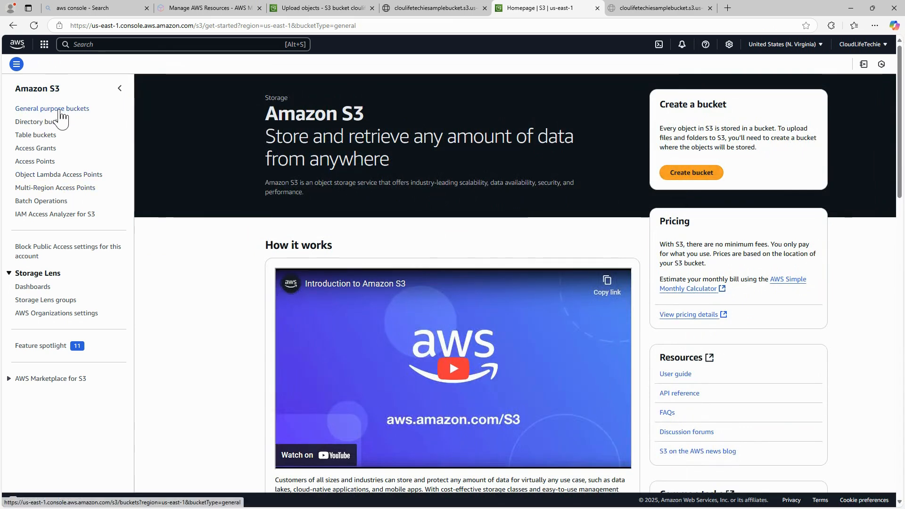
left_click(59, 110)
left_click(238, 241)
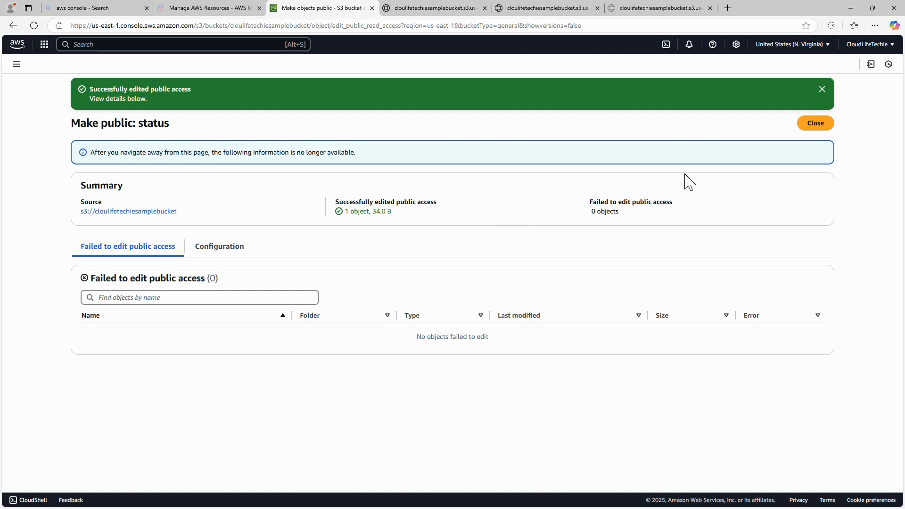
Close the public access status page, go back to the list of buckets and reopen cloulifetechiesamplebucket.
left_click(815, 124)
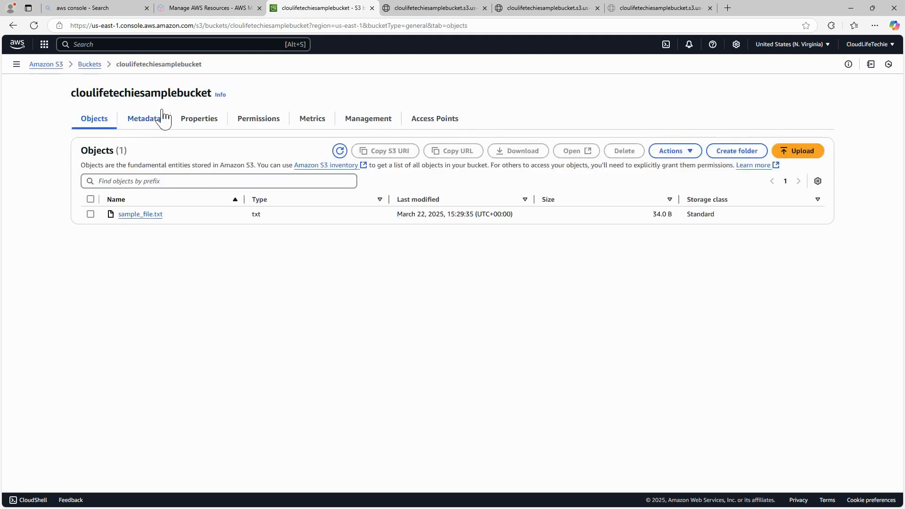
left_click(92, 65)
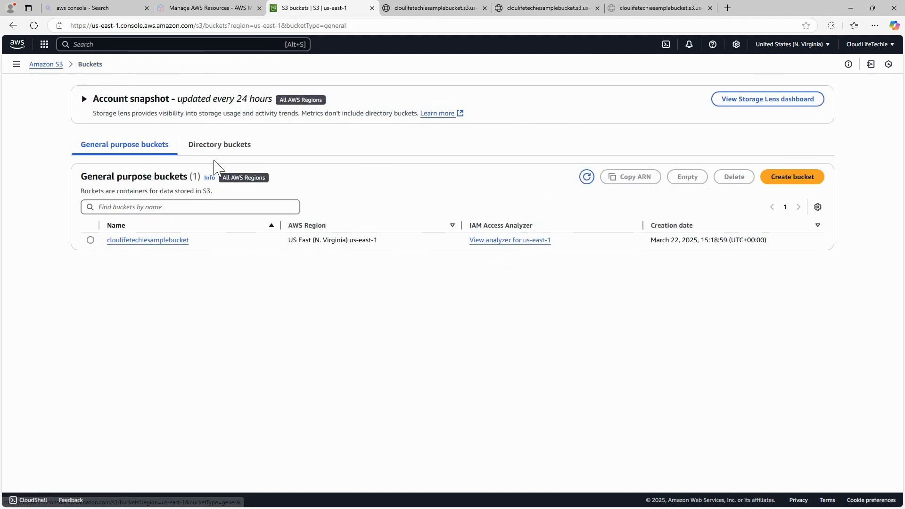
left_click(161, 241)
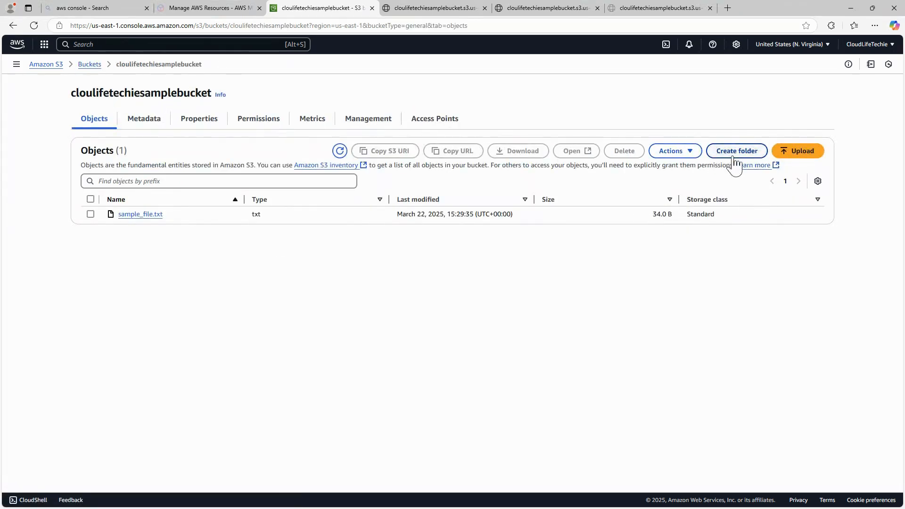
Start an upload to cloulifetechiesamplebucket and look at the folder selection dialog, cancelling it without choosing a folder.
left_click(799, 156)
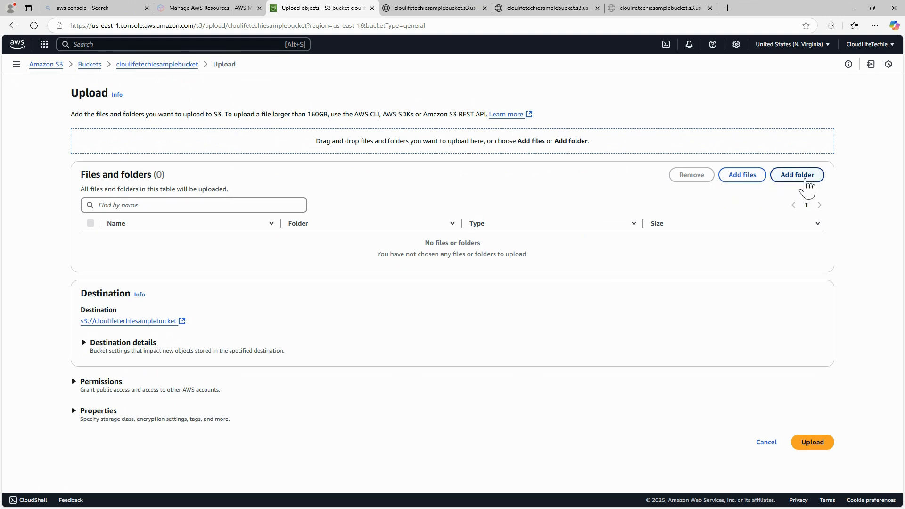
left_click(807, 188)
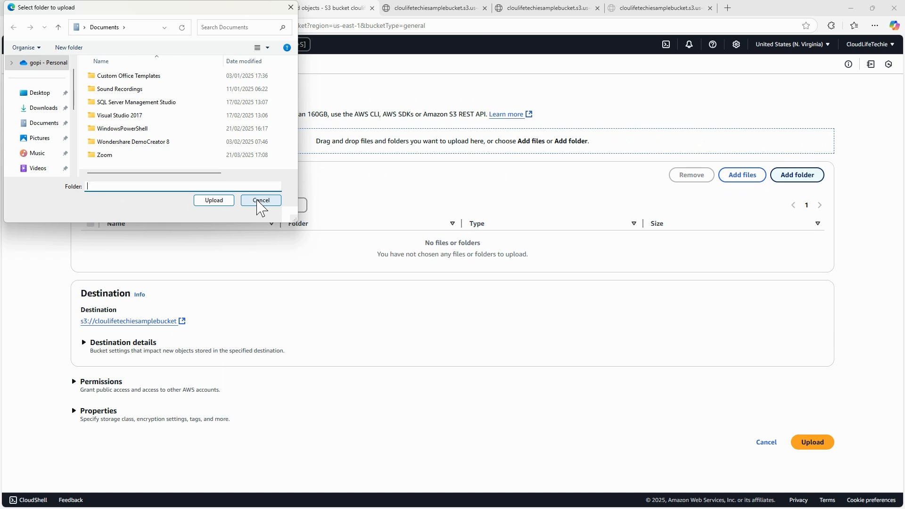
left_click(259, 200)
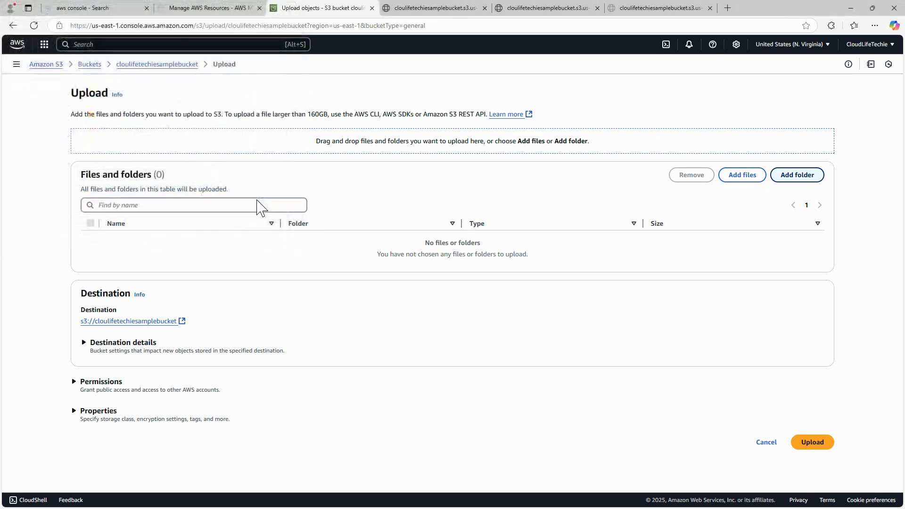